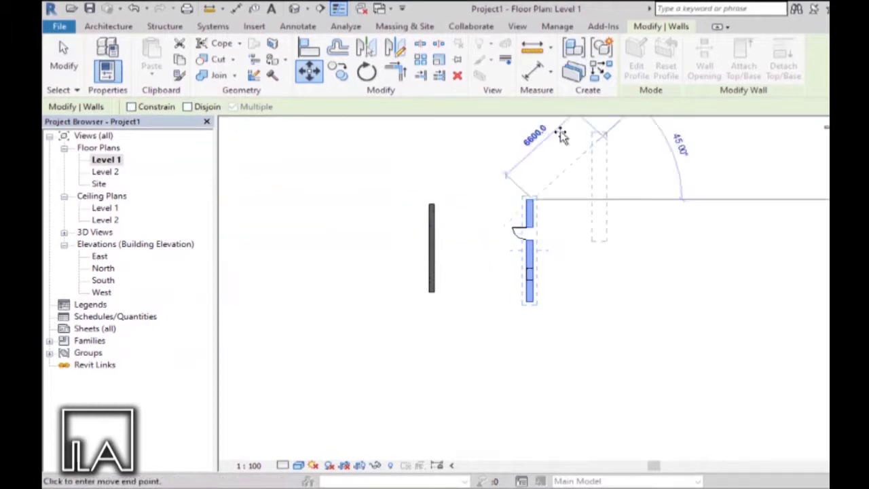
# Step: Move the wall containing the door diagonally up and to the right at a 45° angle
pyautogui.click(594, 162)
pyautogui.scroll(2, 584, 167)
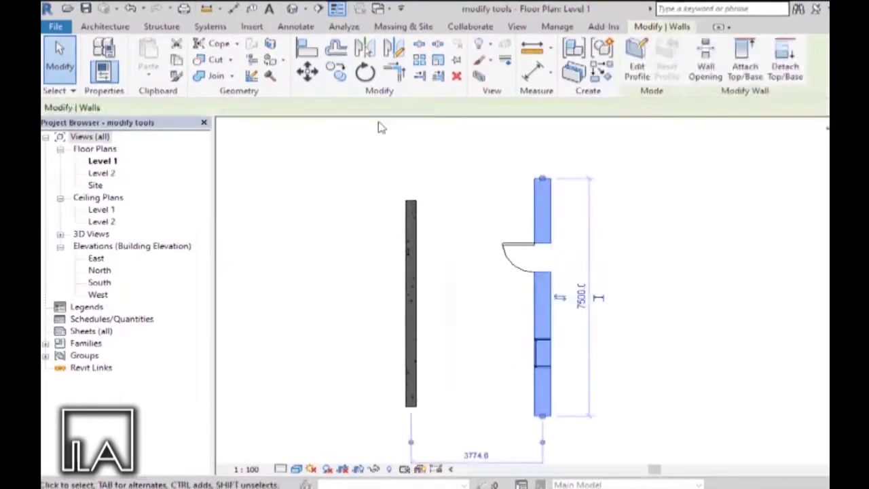
# Step: Copy the wall with the door horizontally to the right, then place another copy 6000 farther right of that one
pyautogui.click(336, 72)
pyautogui.click(556, 194)
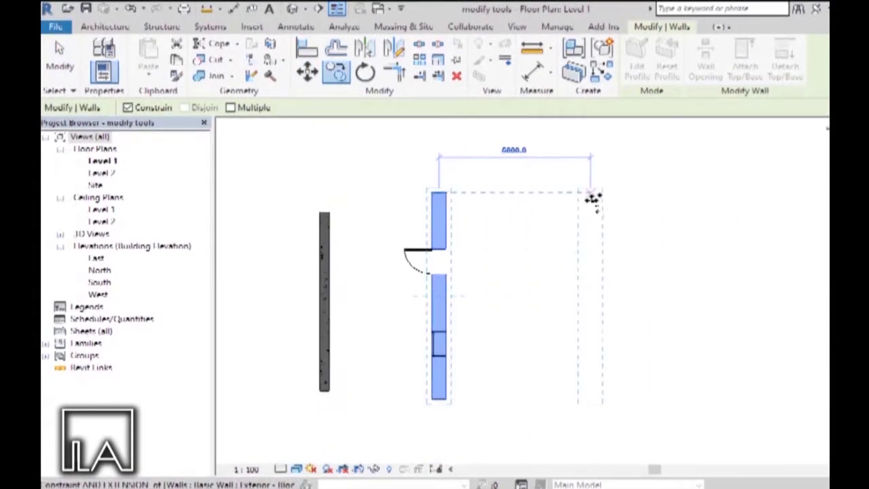
pyautogui.click(594, 196)
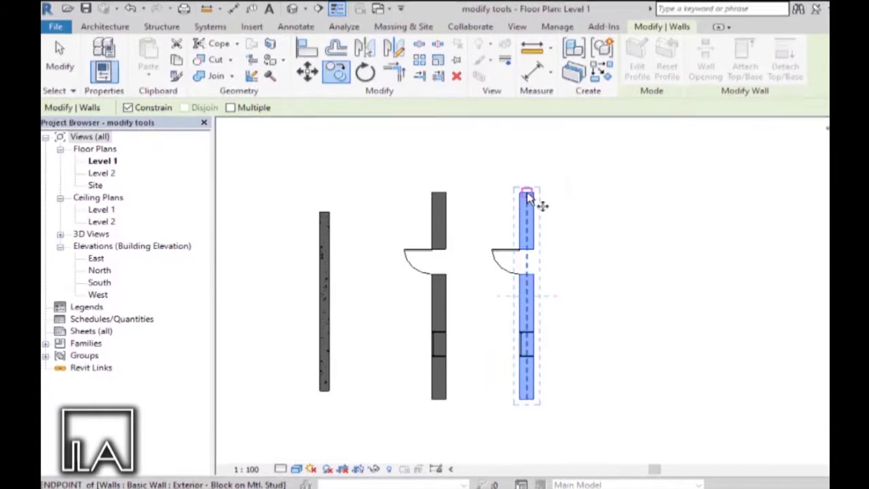
pyautogui.write('6000')
pyautogui.press('Return')
pyautogui.scroll(1, 585, 188)
pyautogui.click(708, 306)
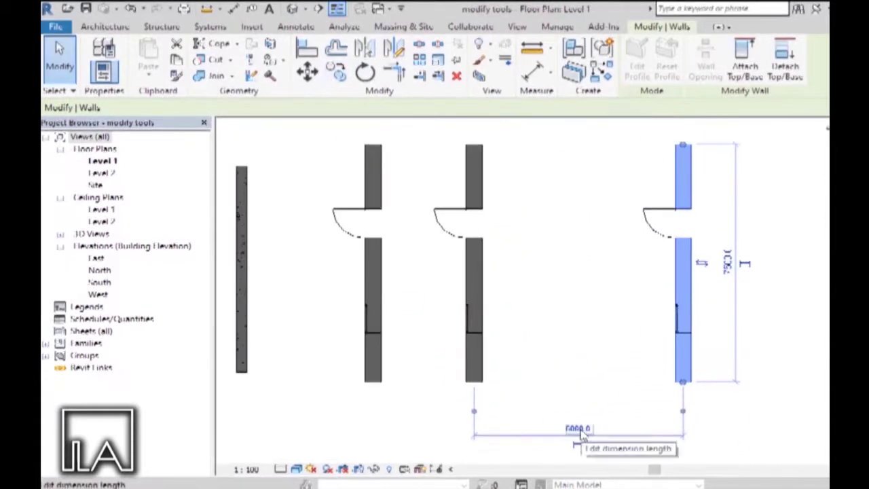
# Step: Try to copy the rightmost door wall diagonally with the Constrain option turned off
pyautogui.scroll(-2, 611, 306)
pyautogui.press('r')
pyautogui.press('o')
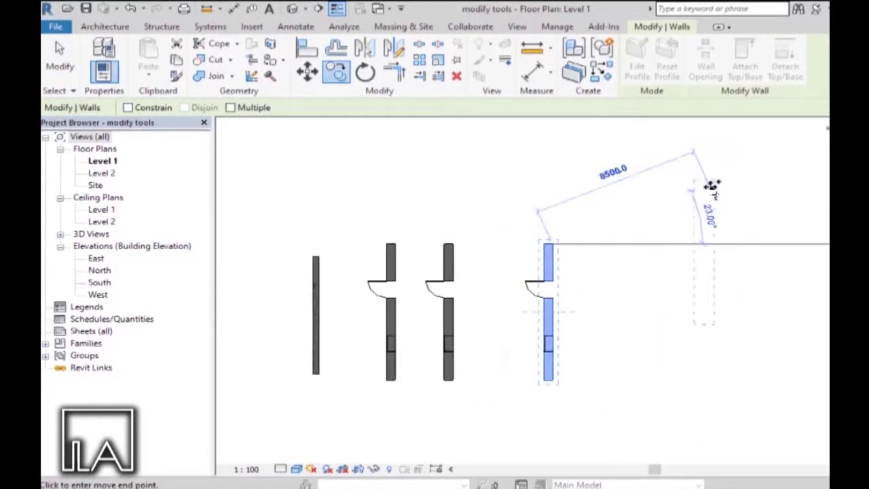
pyautogui.press('Escape')
pyautogui.scroll(2, 536, 258)
pyautogui.click(540, 176)
pyautogui.press('c')
pyautogui.press('o')
pyautogui.click(537, 156)
pyautogui.scroll(-2, 538, 156)
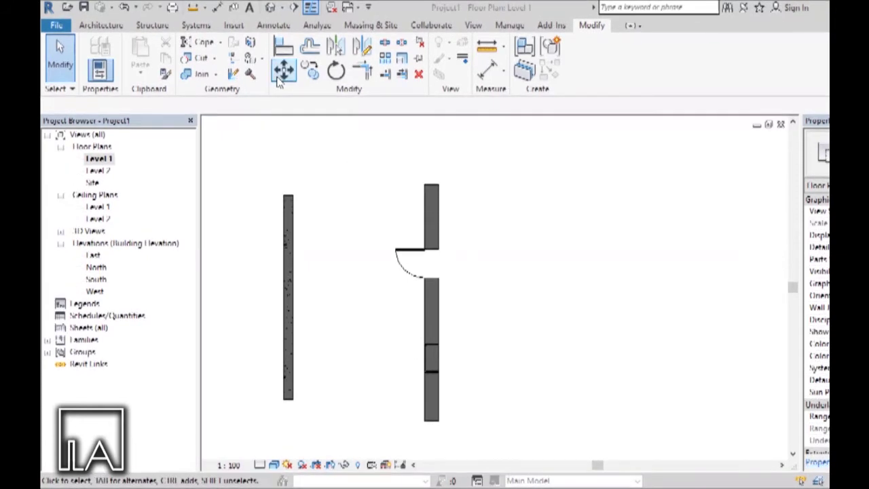
# Step: Move the wall containing the door 6000 horizontally to the right, using its upper endpoint as the base point
pyautogui.click(438, 198)
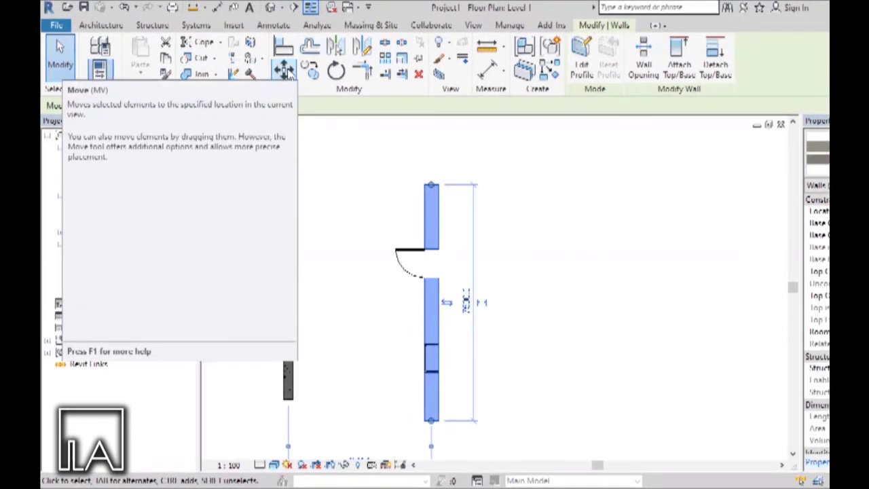
pyautogui.press('m')
pyautogui.press('v')
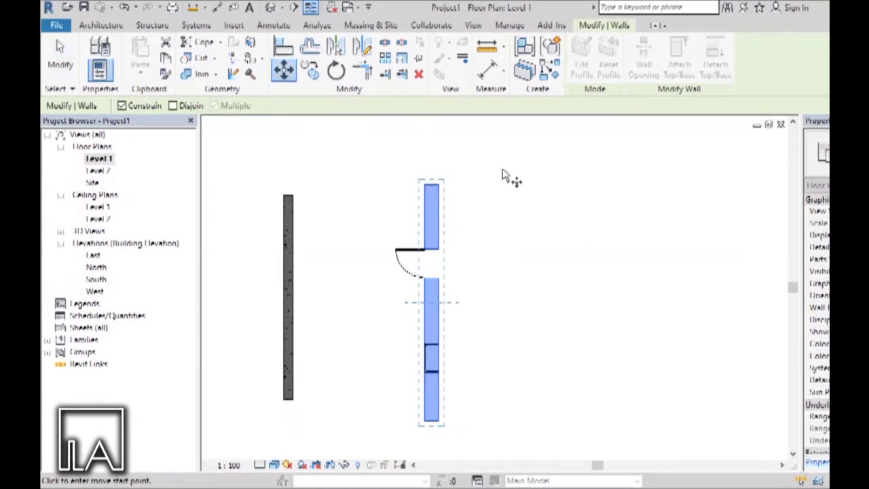
pyautogui.click(431, 178)
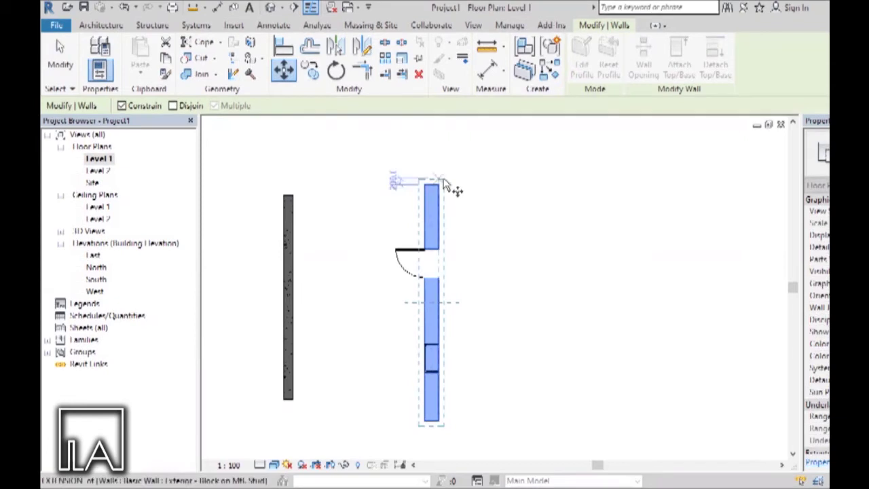
pyautogui.scroll(2, 547, 202)
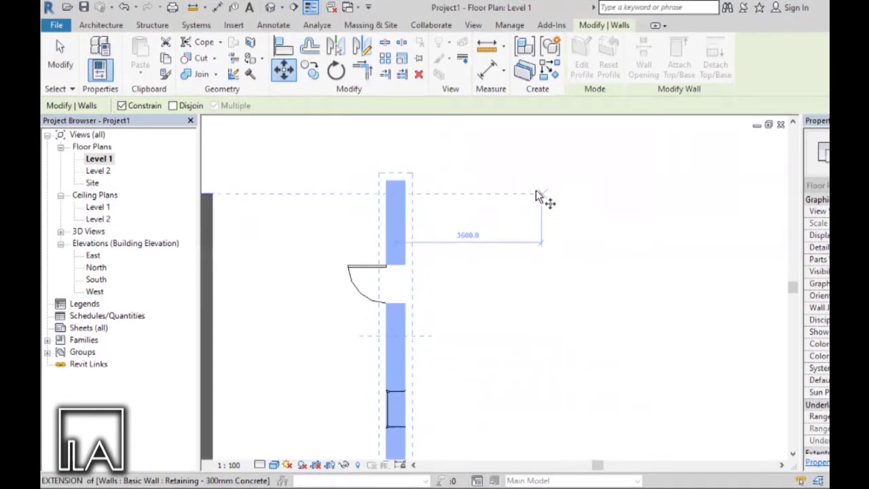
pyautogui.click(396, 184)
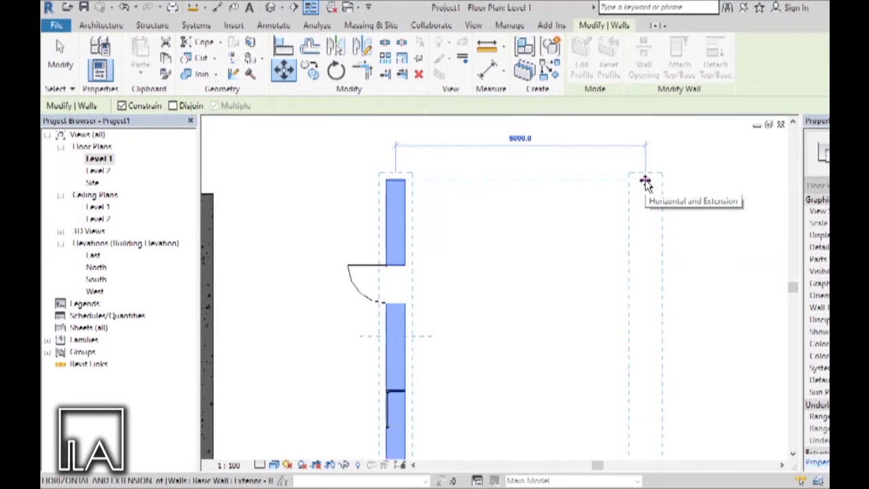
pyautogui.click(645, 184)
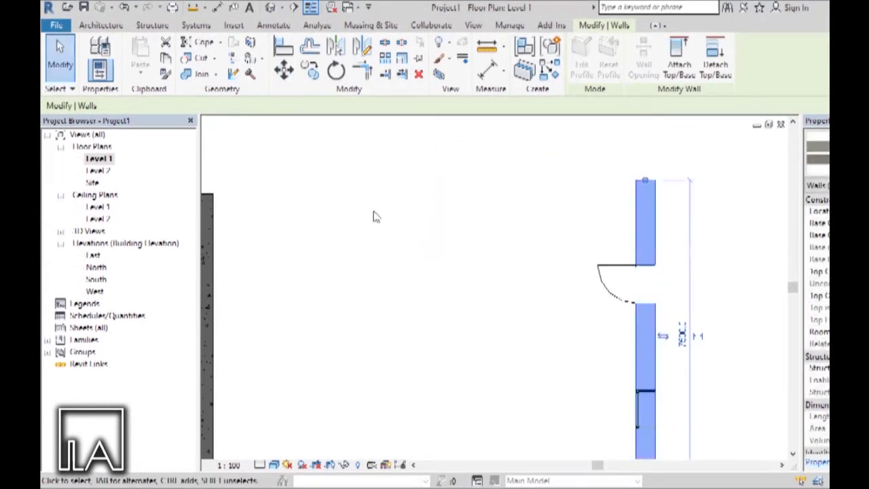
pyautogui.scroll(-1, 486, 204)
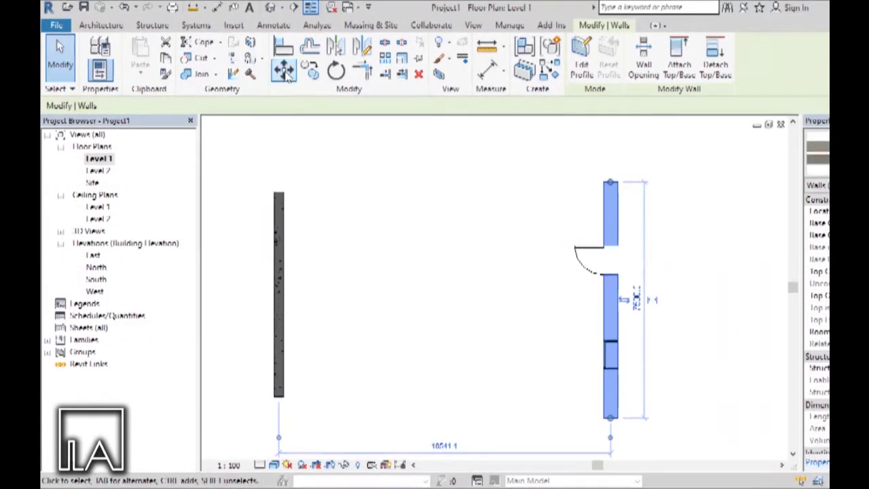
# Step: Move the door wall 4000 horizontally to the left, back toward the concrete wall
pyautogui.press('m')
pyautogui.press('v')
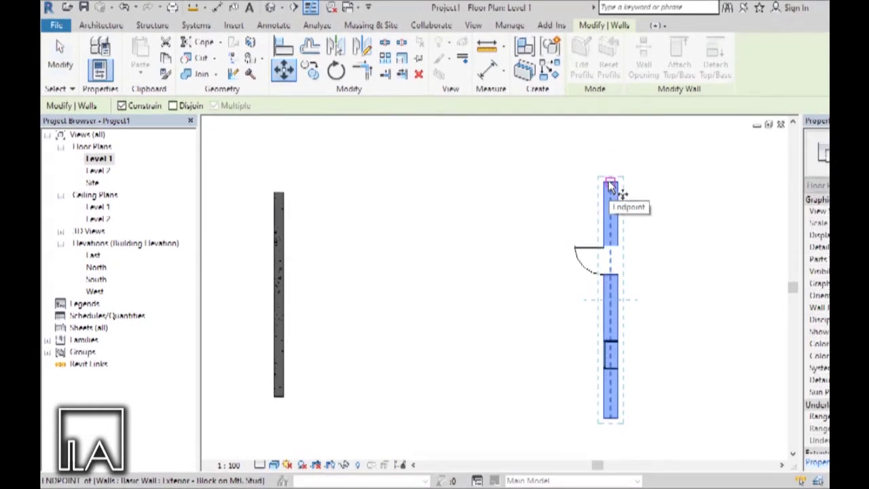
pyautogui.click(608, 181)
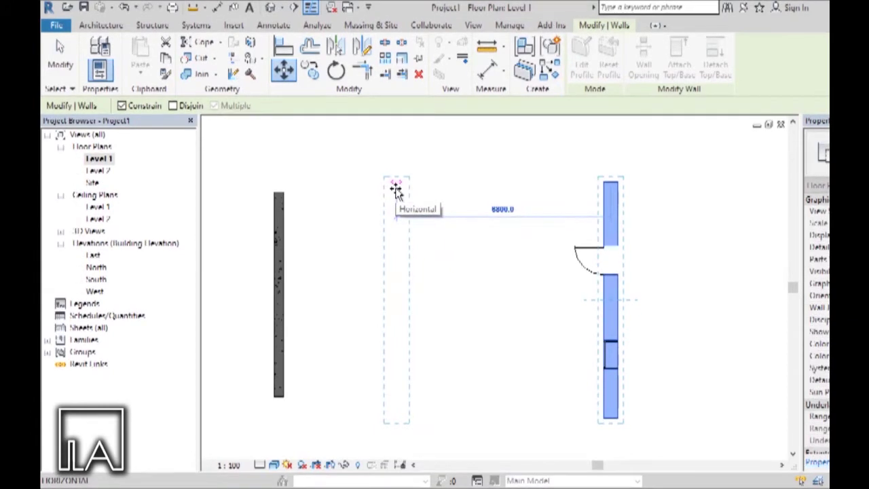
pyautogui.write('4000')
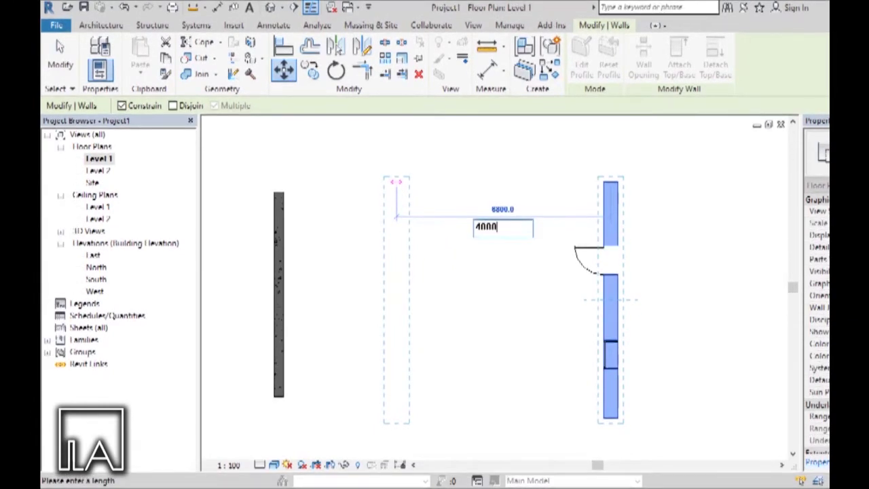
pyautogui.press('Return')
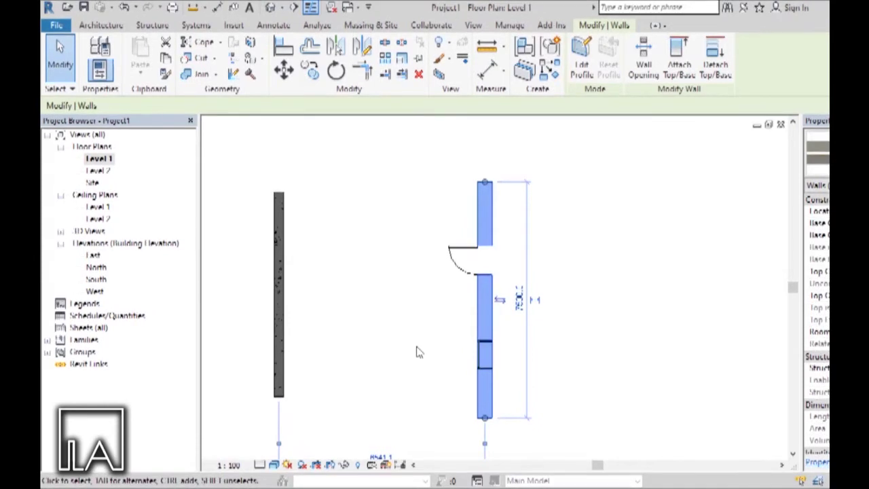
# Step: Turn off the Constrain option and move the door wall 6000 diagonally up and to the right at 45°
pyautogui.scroll(-2, 436, 268)
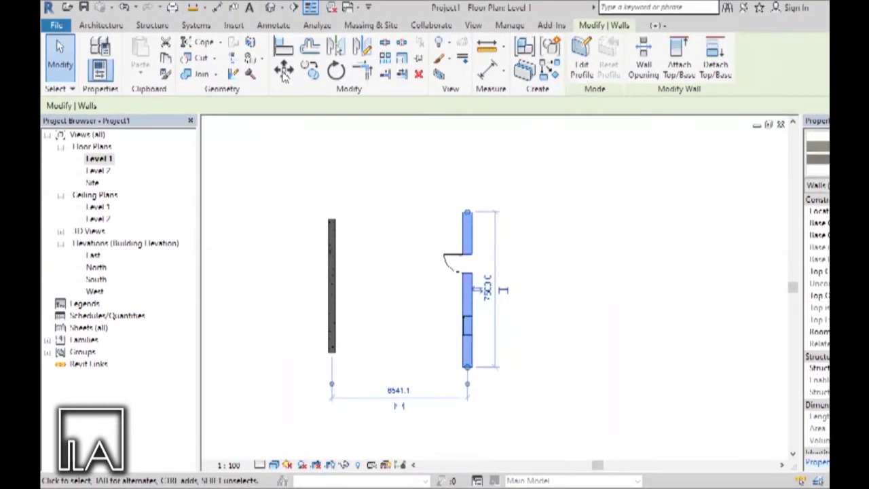
pyautogui.press('m')
pyautogui.press('v')
pyautogui.scroll(2, 517, 221)
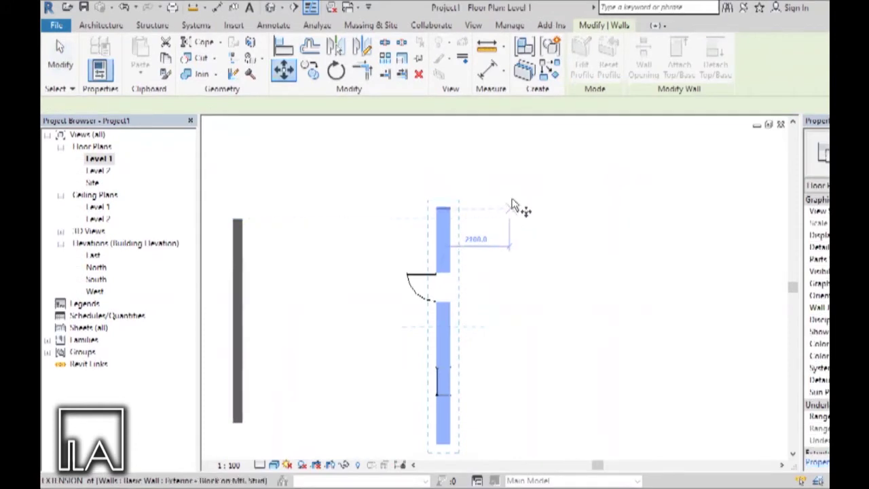
pyautogui.click(451, 209)
pyautogui.scroll(-1, 562, 215)
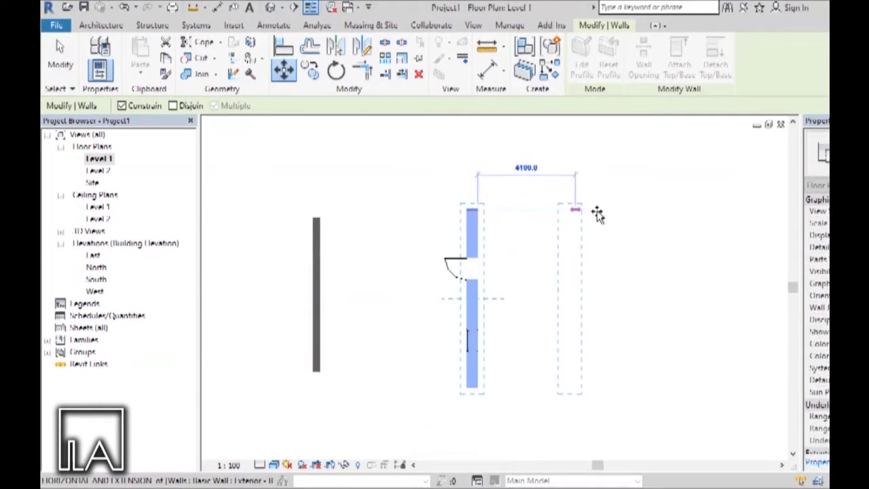
pyautogui.scroll(-2, 601, 212)
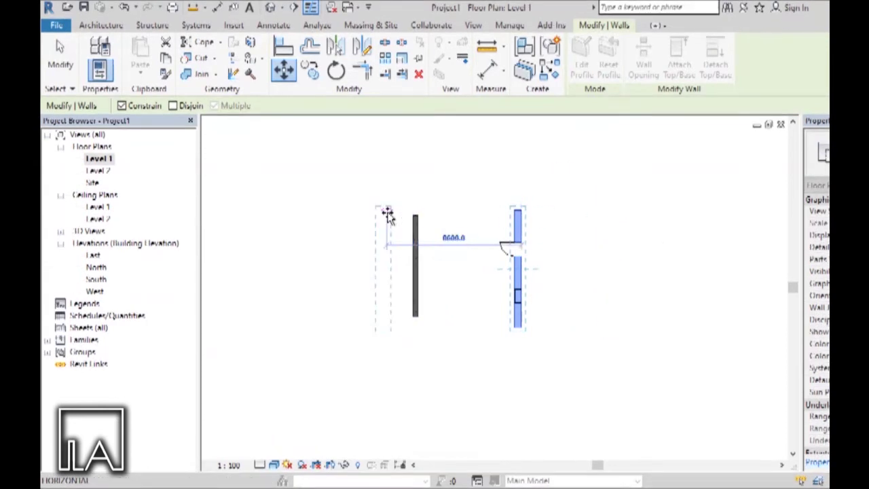
pyautogui.scroll(-4, 519, 136)
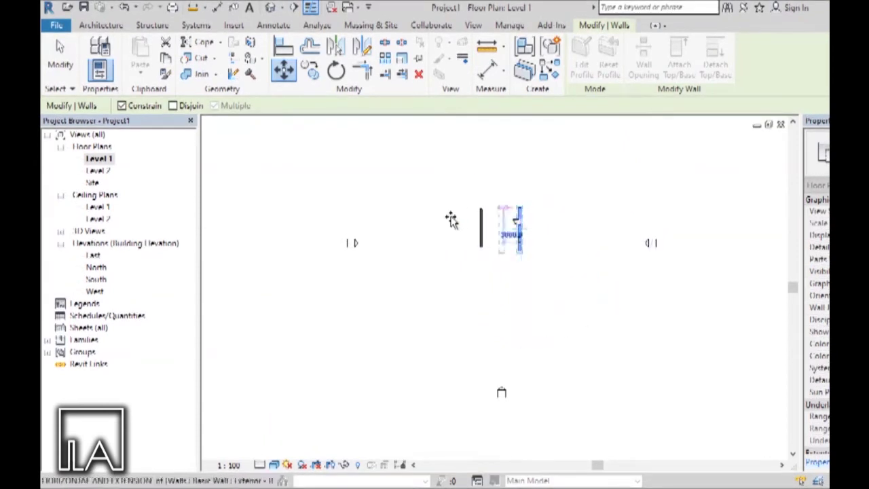
pyautogui.scroll(2, 557, 216)
pyautogui.scroll(2, 521, 216)
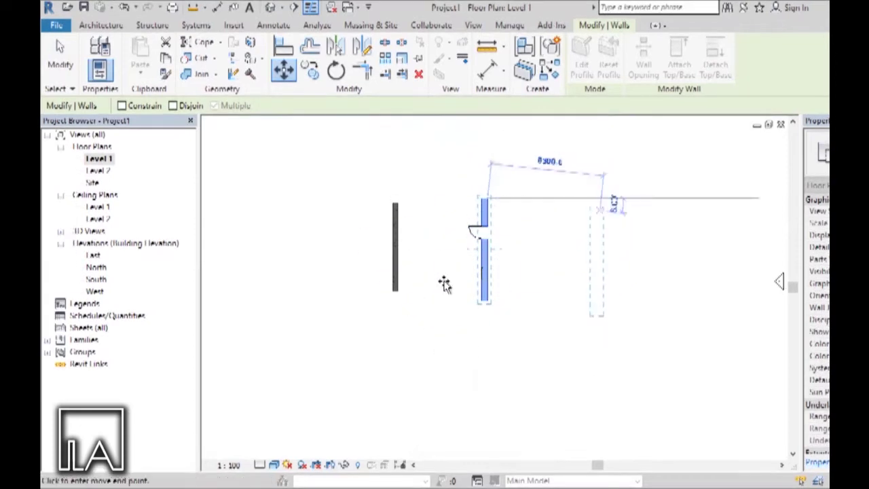
pyautogui.scroll(-1, 475, 238)
pyautogui.scroll(2, 533, 165)
pyautogui.scroll(-1, 555, 167)
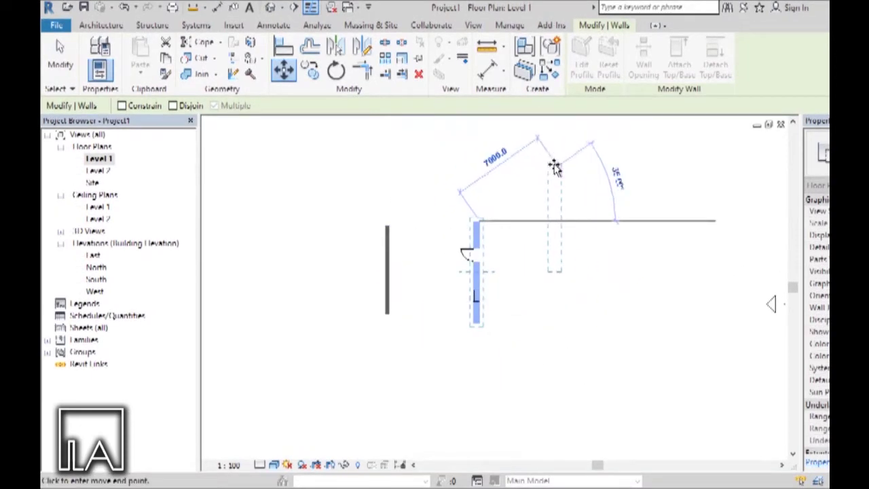
pyautogui.scroll(2, 548, 156)
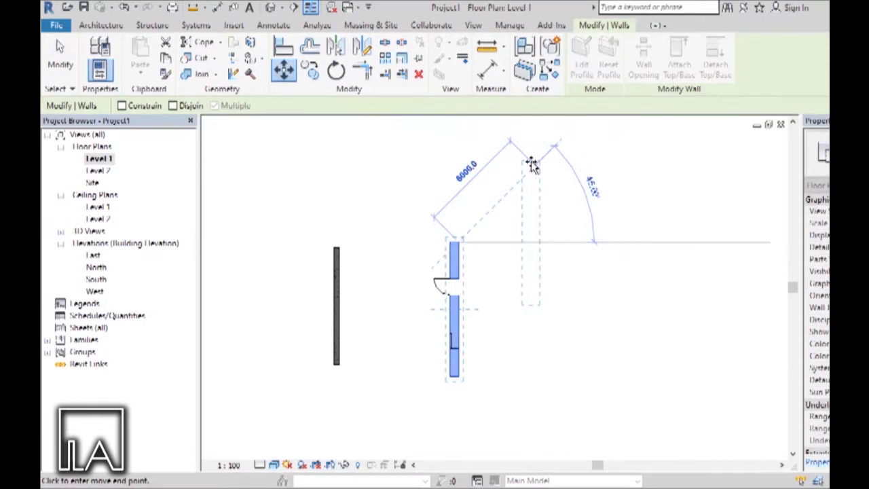
pyautogui.click(531, 164)
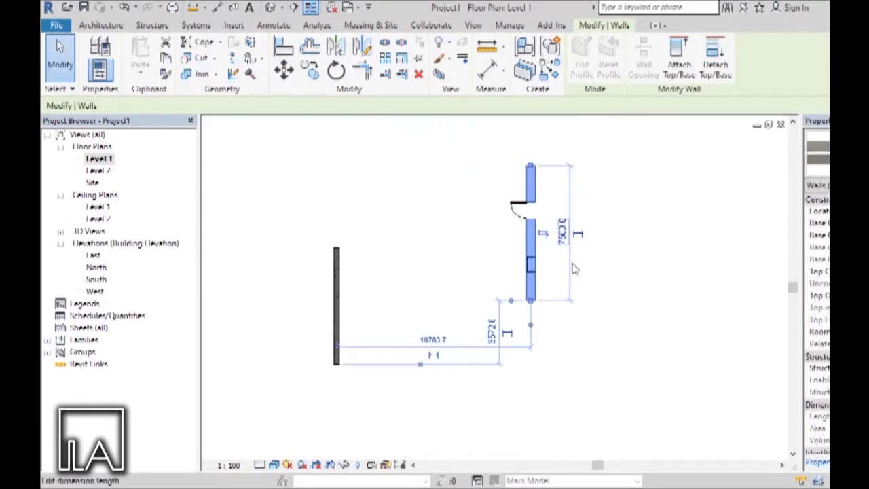
# Step: Copy the wall with the door from its upper endpoint horizontally to the right, with Constrain on
pyautogui.scroll(2, 549, 218)
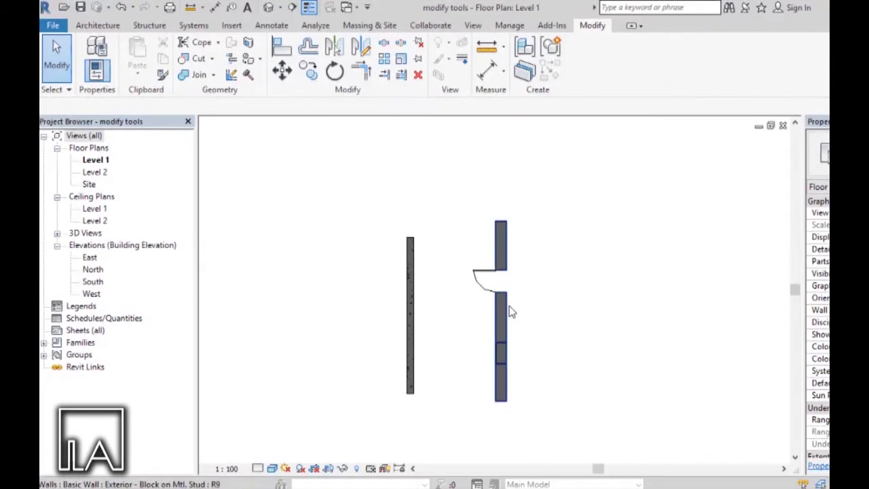
pyautogui.scroll(2, 509, 351)
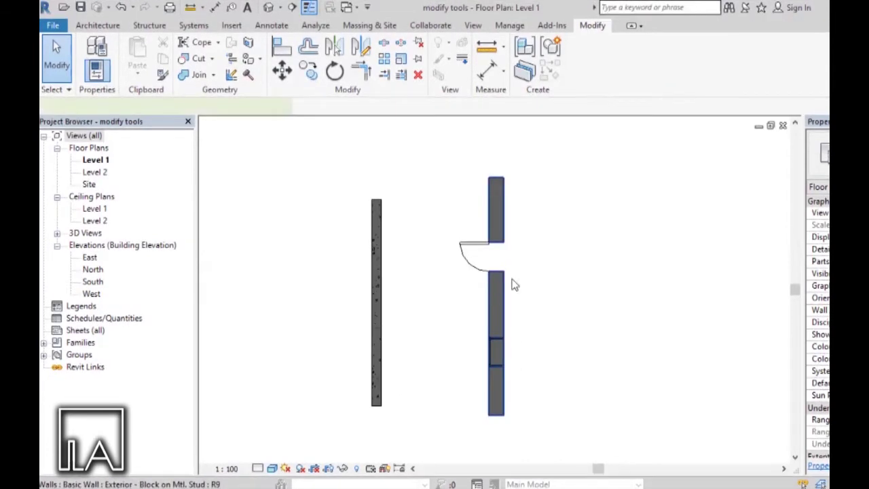
pyautogui.click(499, 203)
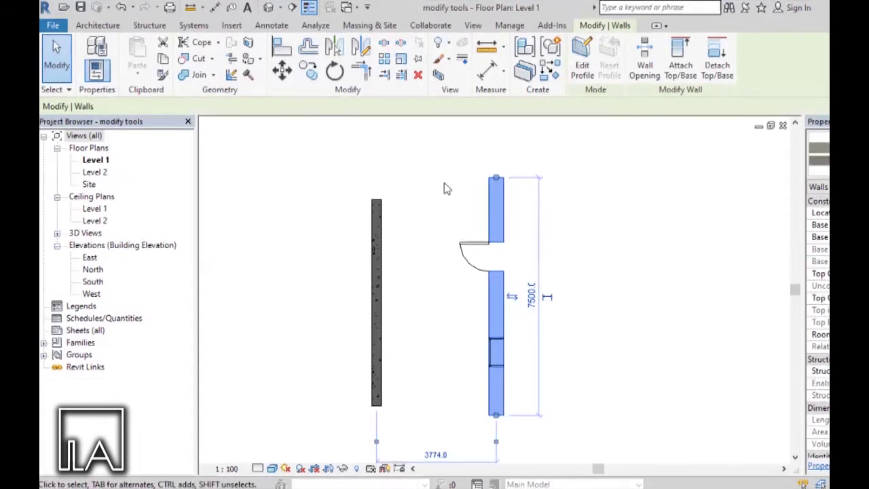
pyautogui.click(307, 72)
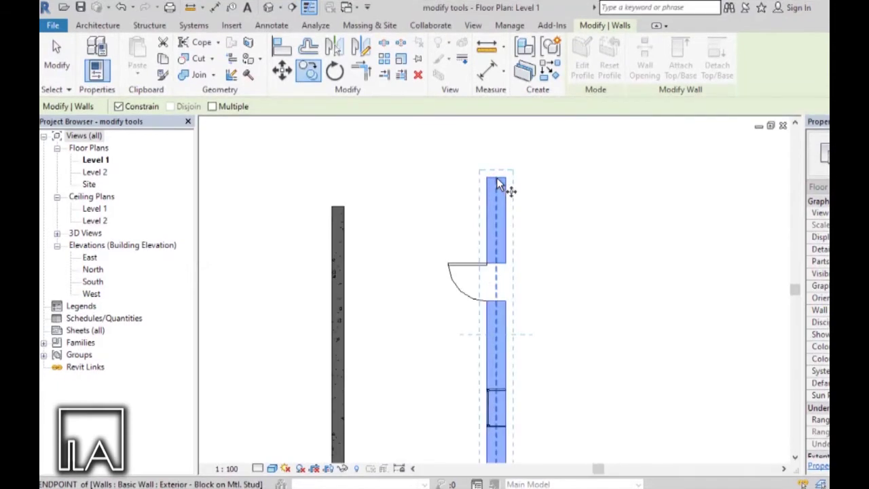
pyautogui.scroll(2, 481, 180)
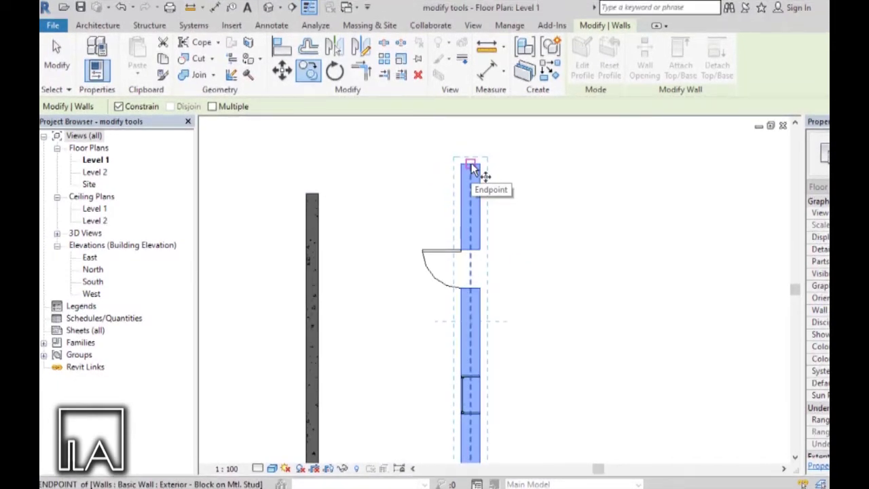
pyautogui.click(471, 163)
pyautogui.scroll(-1, 329, 232)
pyautogui.scroll(-1, 334, 232)
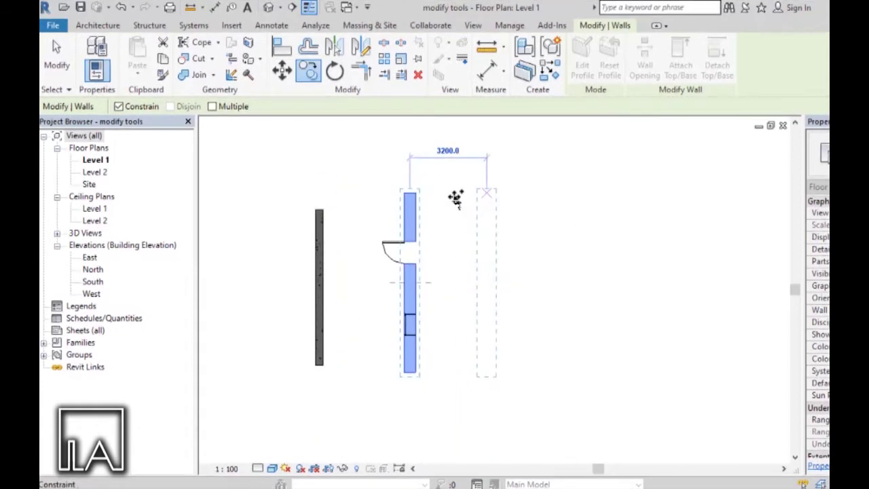
pyautogui.scroll(1, 448, 194)
pyautogui.scroll(-1, 439, 194)
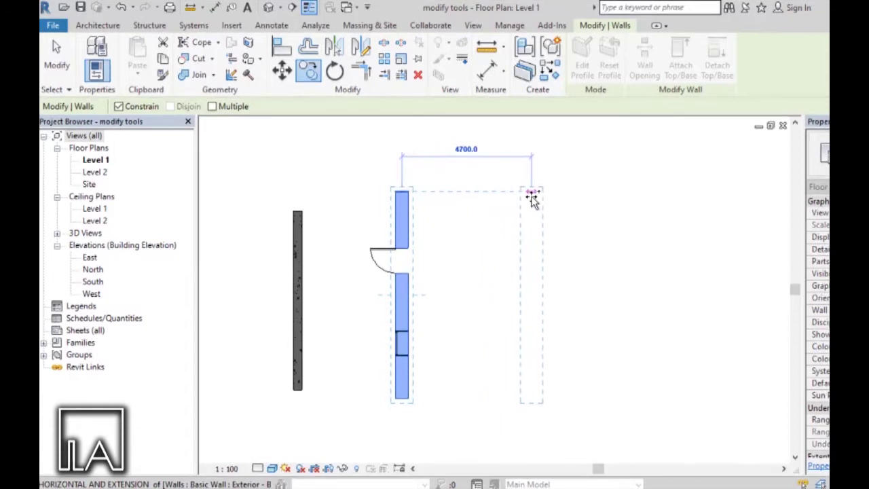
pyautogui.click(538, 195)
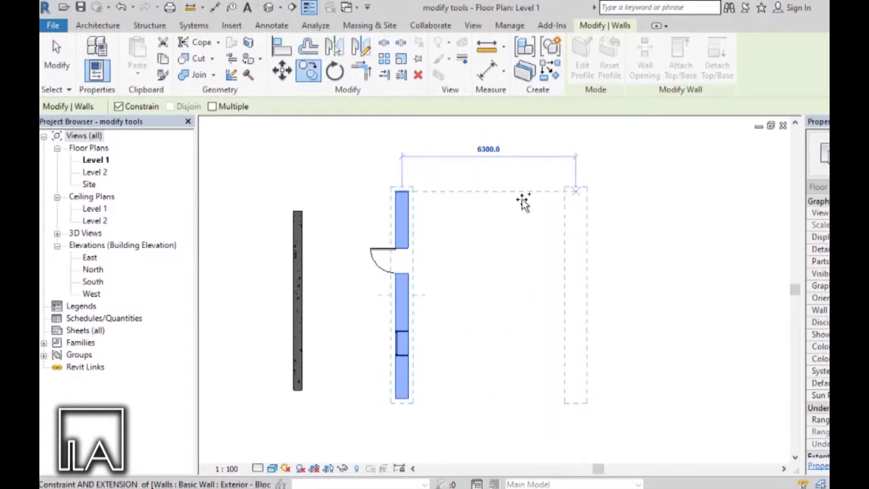
pyautogui.click(479, 195)
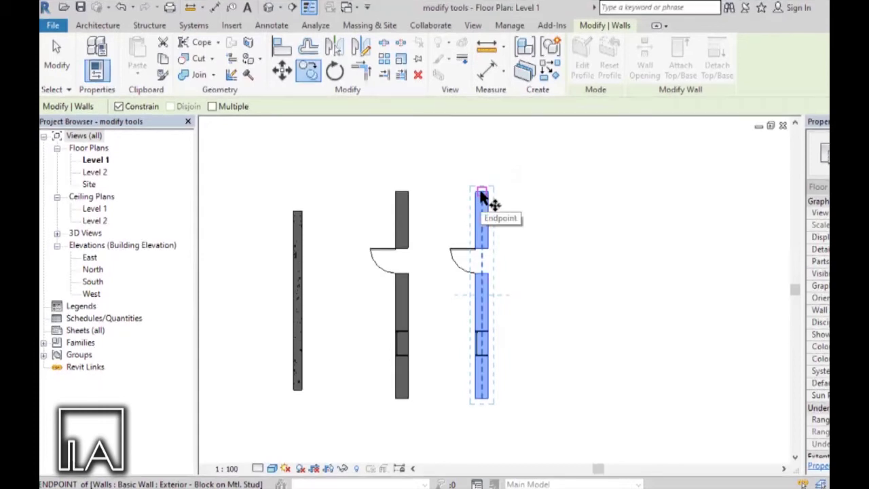
# Step: Copy the selected door wall 6000 horizontally to the right, using its upper endpoint as the base point
pyautogui.click(482, 192)
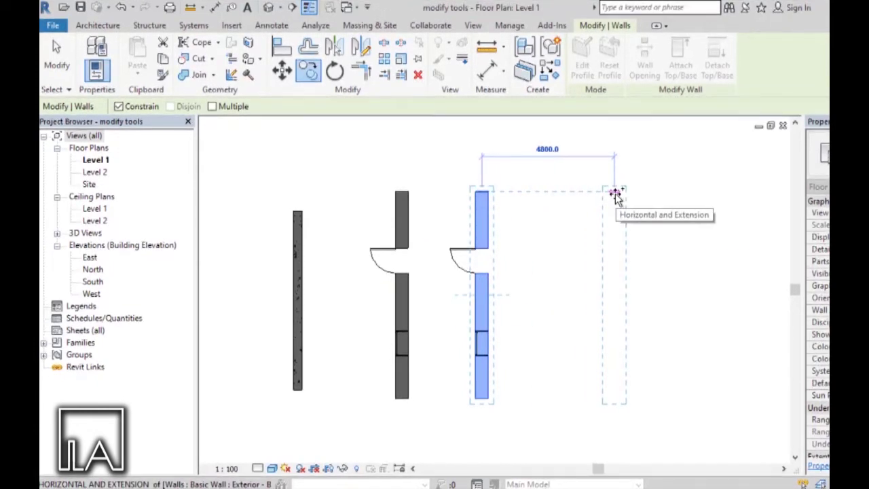
pyautogui.write('6000')
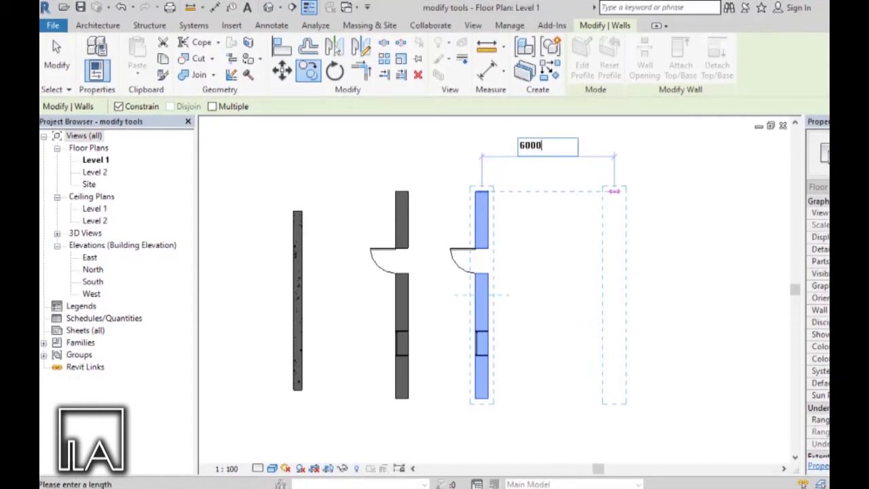
pyautogui.press('Return')
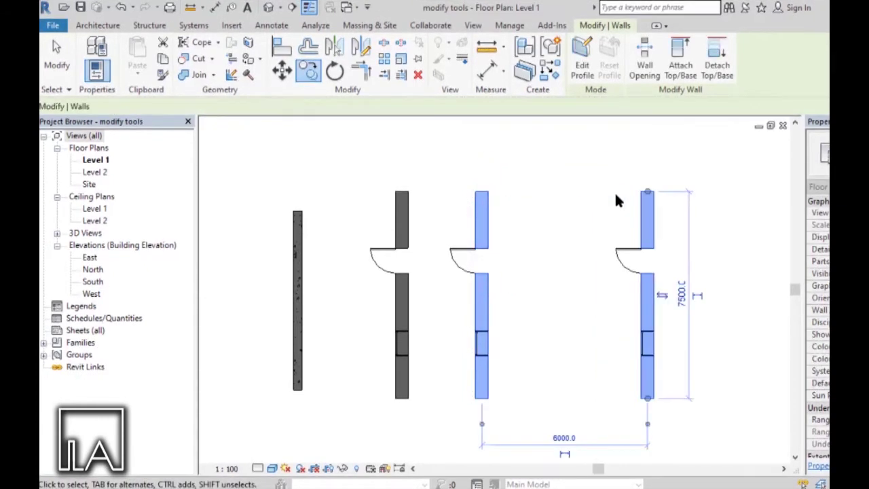
# Step: Set the distance between the new wall copy and the door wall to its left to 5000
pyautogui.scroll(-2, 511, 212)
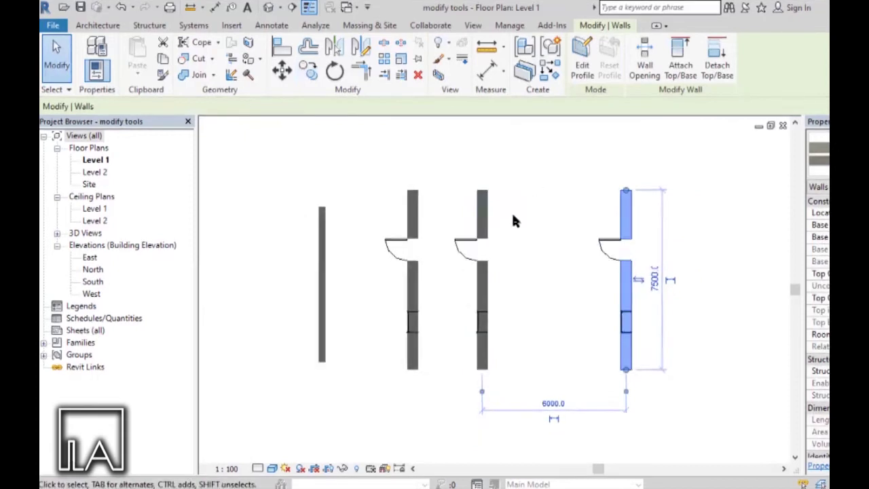
pyautogui.scroll(3, 493, 252)
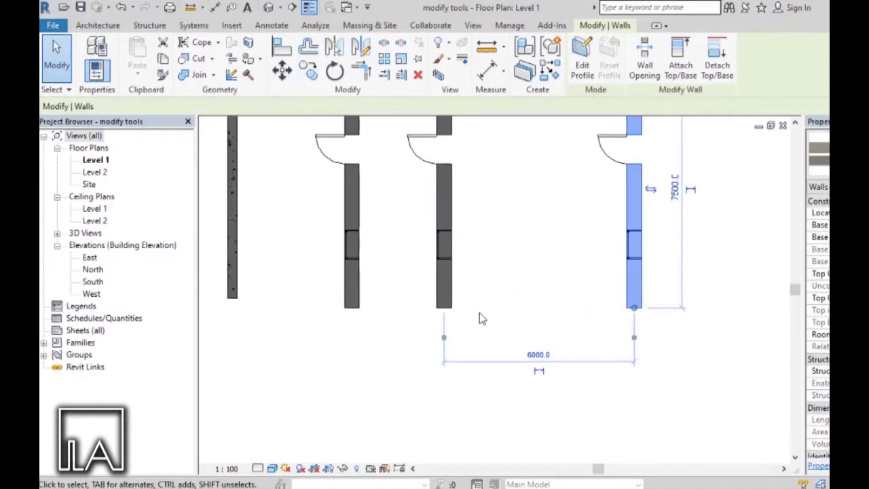
pyautogui.scroll(-1, 479, 317)
pyautogui.moveTo(490, 245); pyautogui.dragTo(493, 256, button='middle')
pyautogui.scroll(2, 508, 354)
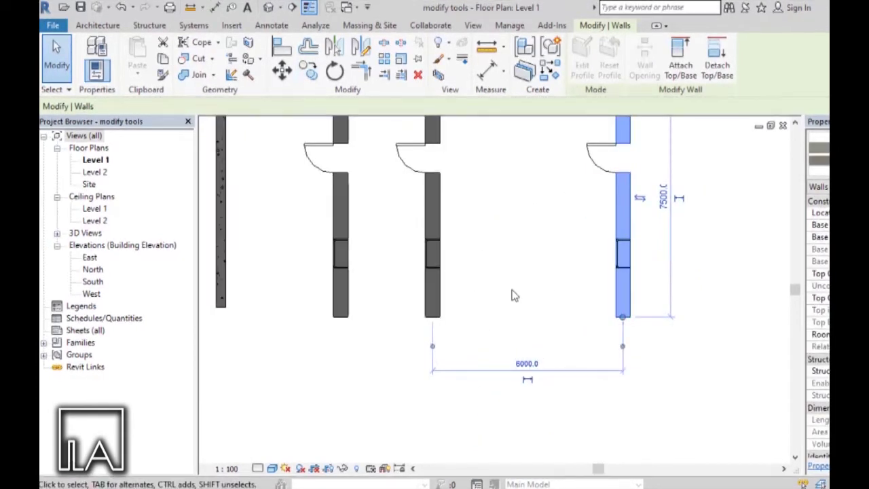
pyautogui.moveTo(518, 319); pyautogui.dragTo(521, 331, button='middle')
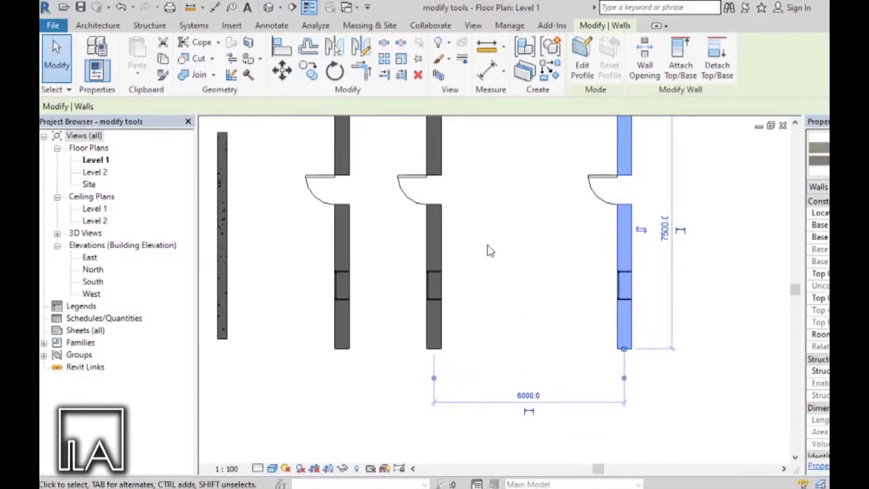
pyautogui.moveTo(487, 245); pyautogui.dragTo(493, 276, button='middle')
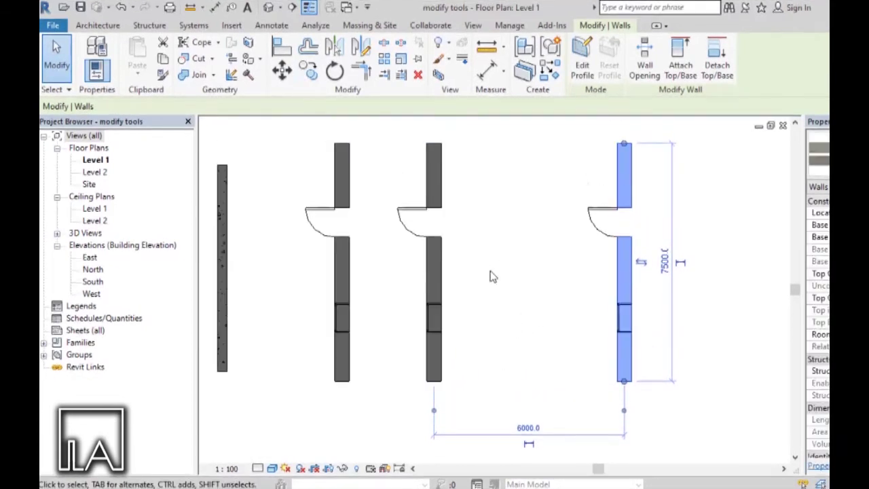
pyautogui.click(528, 428)
pyautogui.click(530, 429)
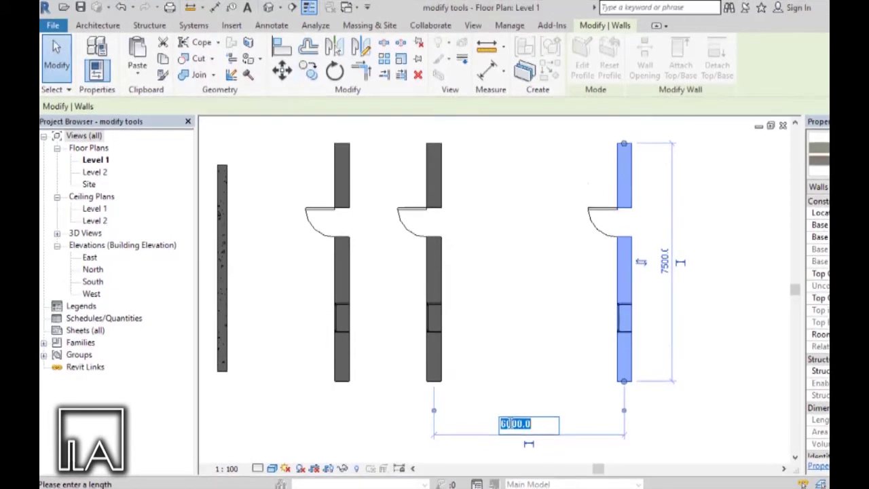
pyautogui.write('5000')
pyautogui.press('Return')
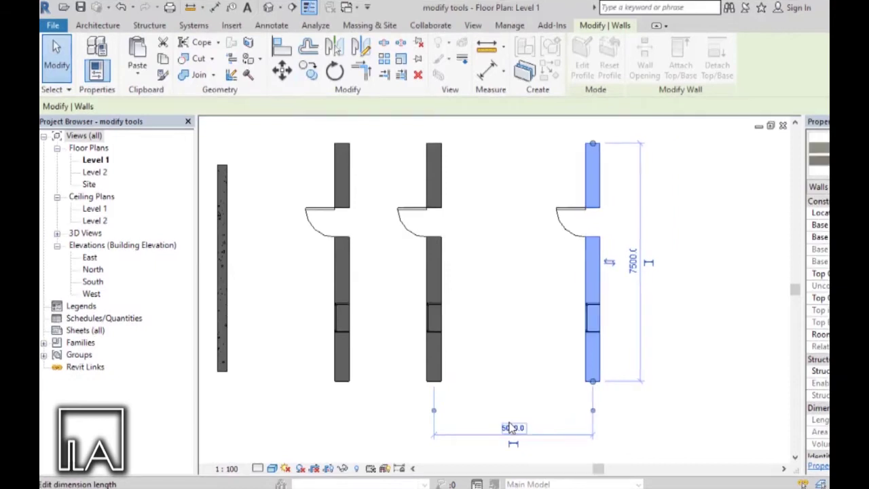
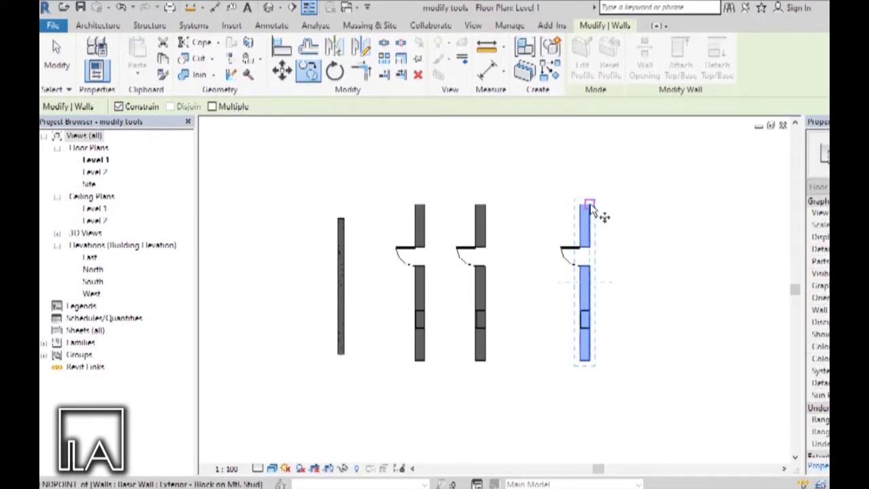
# Step: Turn off Constrain and copy the rightmost door wall diagonally up and to the right at 45°, about 5500 across
pyautogui.click(589, 205)
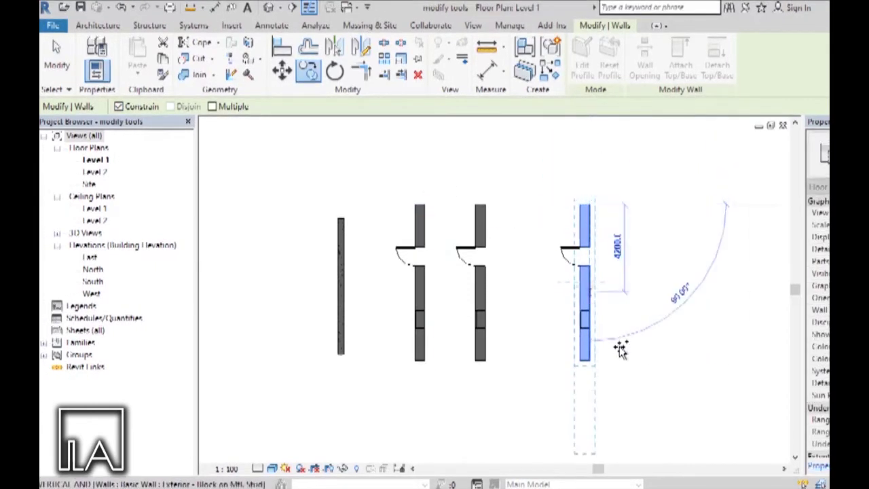
pyautogui.click(118, 107)
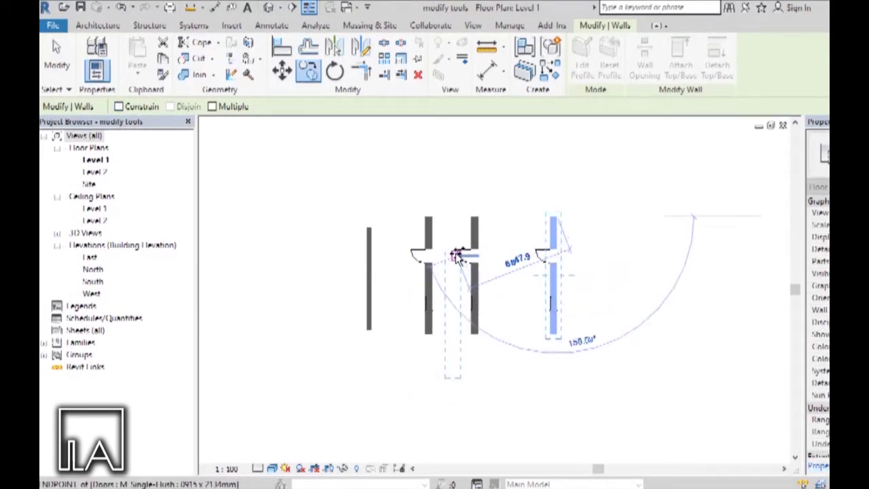
pyautogui.scroll(-2, 458, 257)
pyautogui.scroll(2, 679, 157)
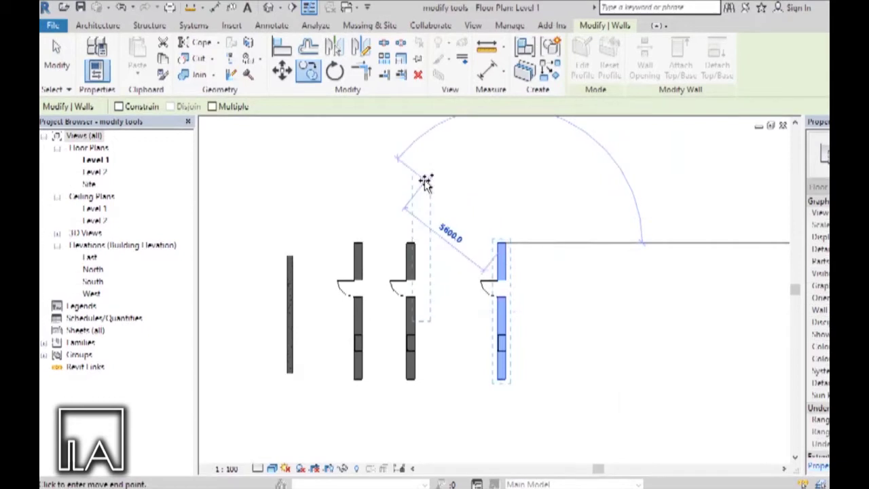
pyautogui.scroll(-1, 566, 253)
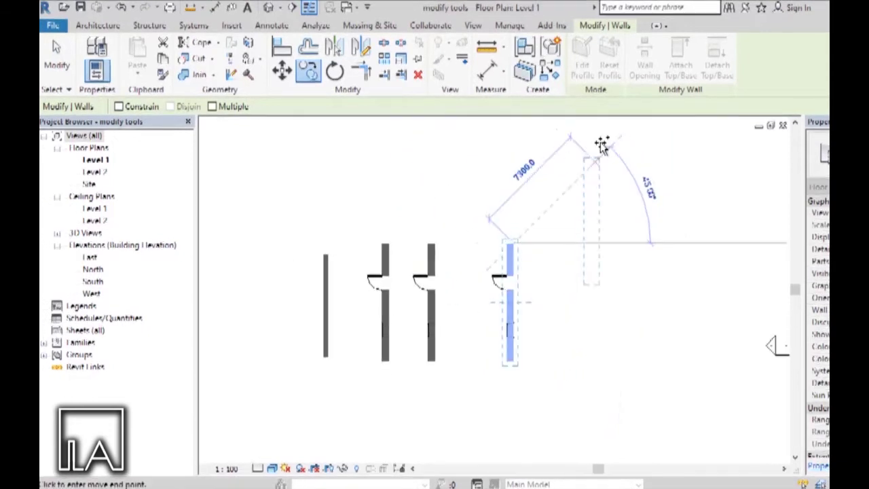
pyautogui.click(599, 144)
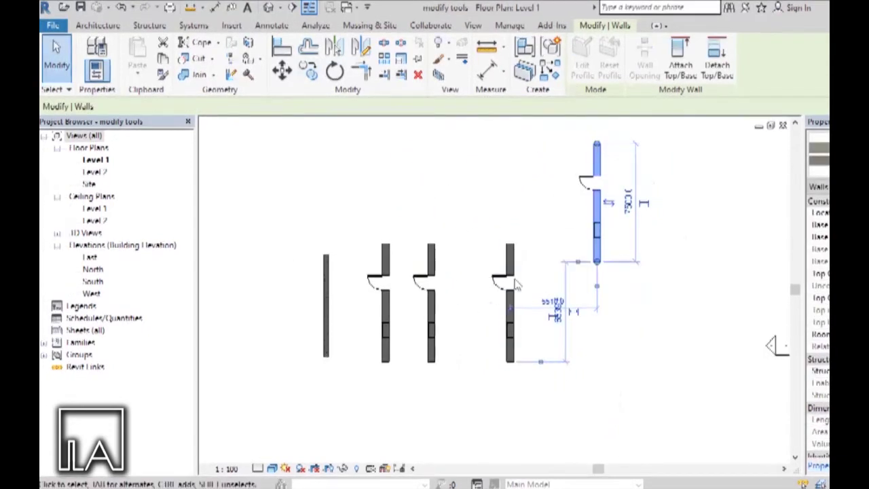
pyautogui.press('Escape')
# Step: Start a multiple copy of the upper door wall from its upper endpoint and place the first copy 2000 to the right
pyautogui.scroll(1, 660, 131)
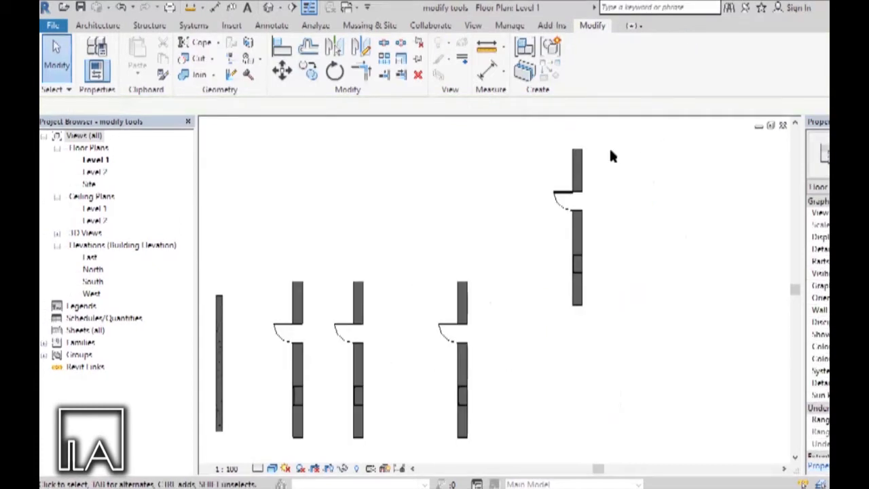
pyautogui.scroll(-1, 424, 180)
pyautogui.scroll(1, 581, 159)
pyautogui.scroll(1, 479, 170)
pyautogui.scroll(-1, 479, 170)
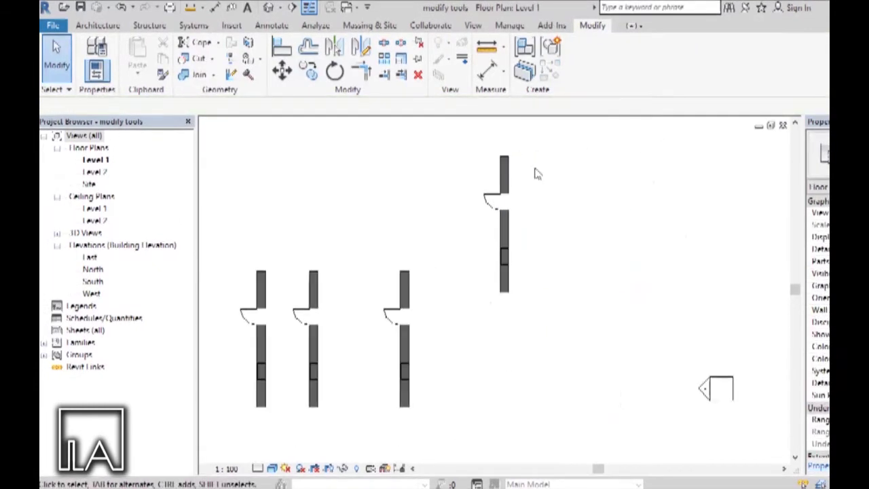
pyautogui.scroll(1, 529, 167)
pyautogui.scroll(1, 491, 180)
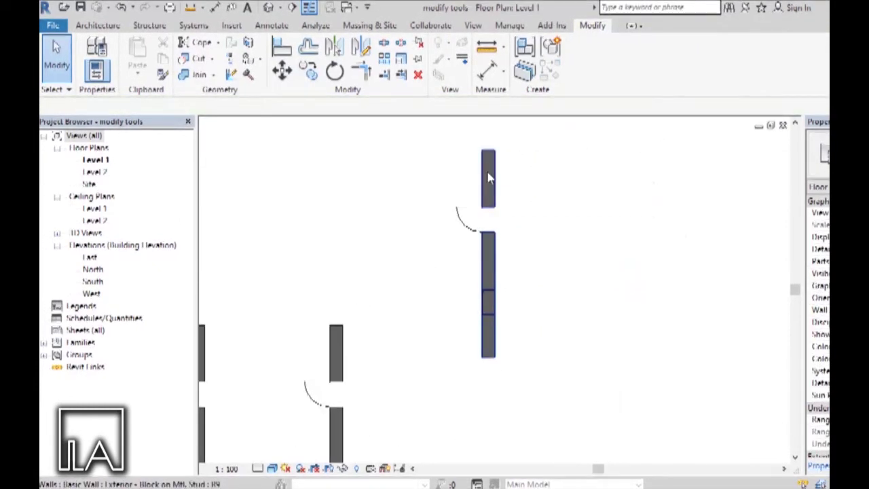
pyautogui.click(487, 179)
pyautogui.click(310, 78)
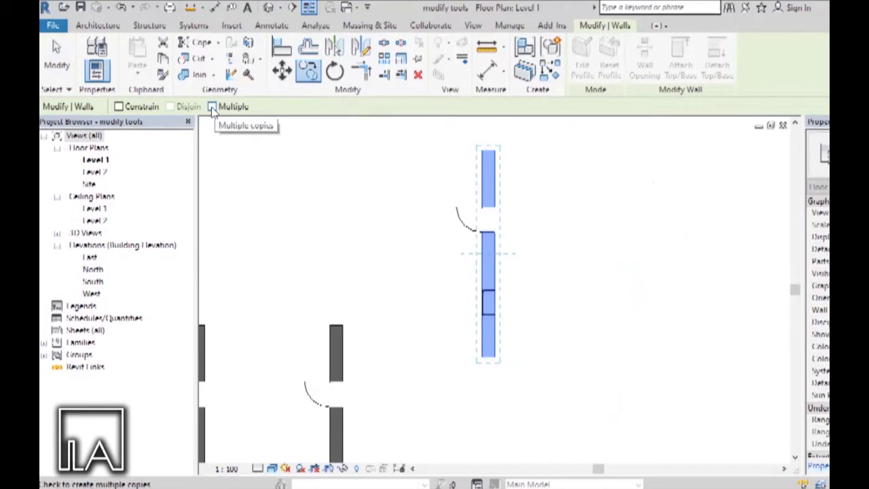
pyautogui.click(212, 107)
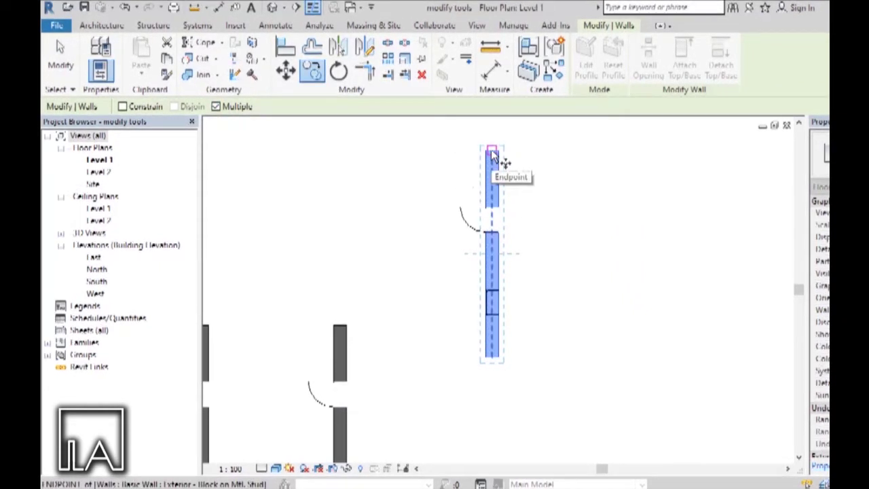
pyautogui.click(492, 149)
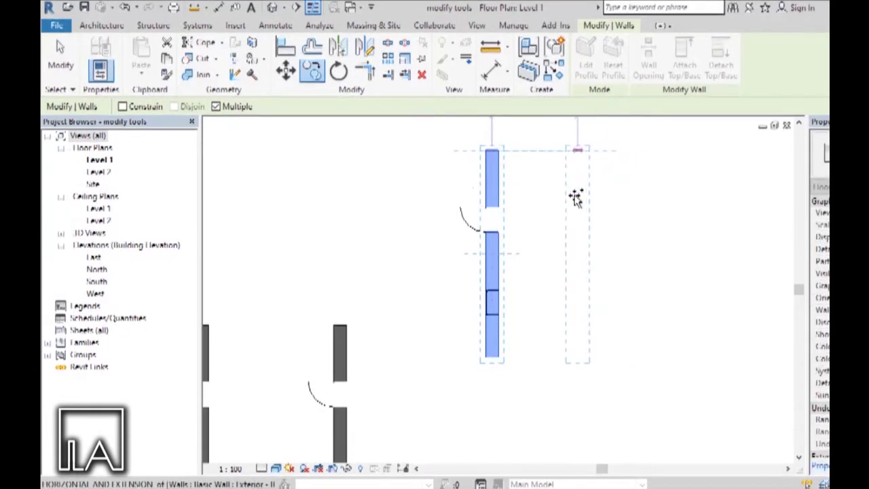
pyautogui.scroll(-3, 573, 175)
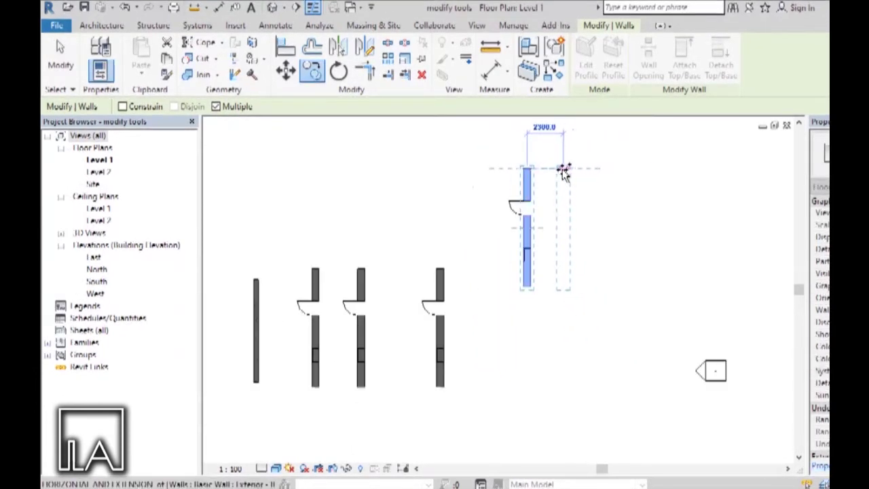
pyautogui.write('2000')
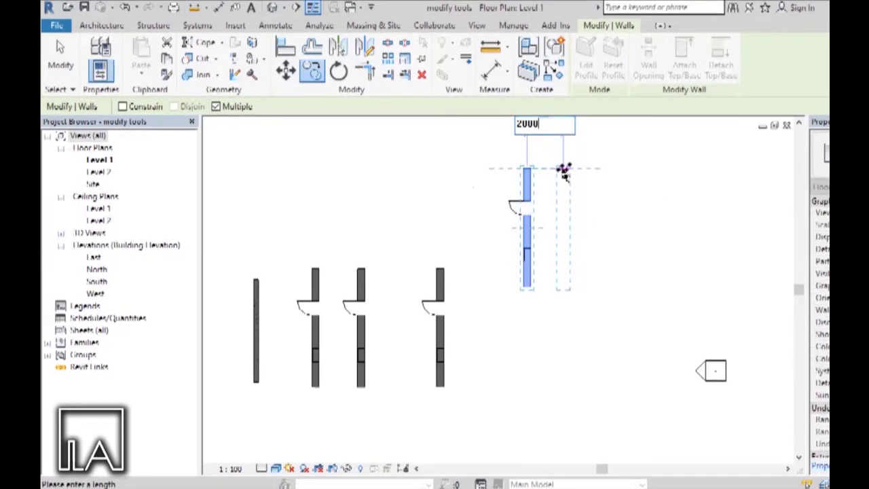
pyautogui.press('Return')
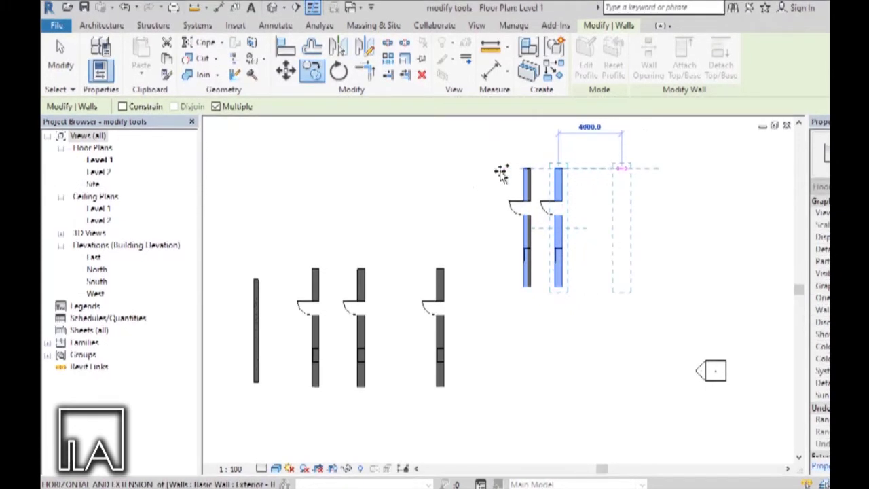
# Step: Add two more wall copies in a row to the right, at successive distances of 2000 and 6000, and end the Copy command
pyautogui.click(605, 276)
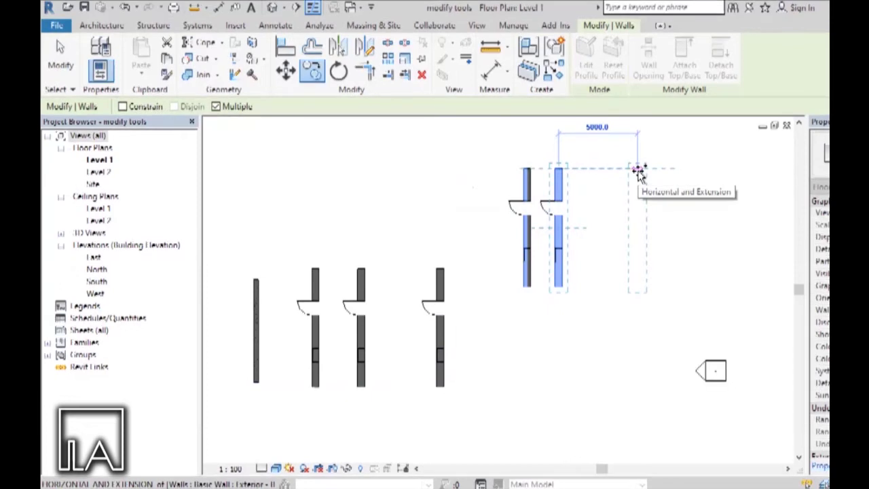
pyautogui.write('200')
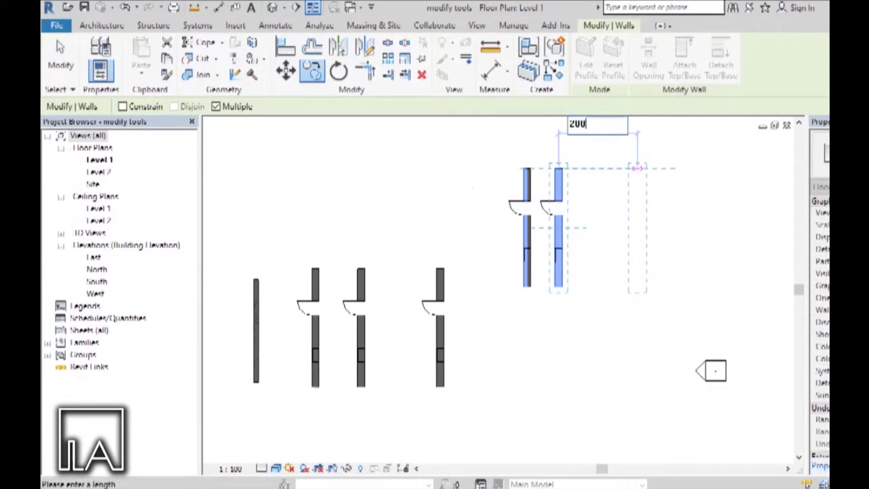
pyautogui.write('0')
pyautogui.press('Return')
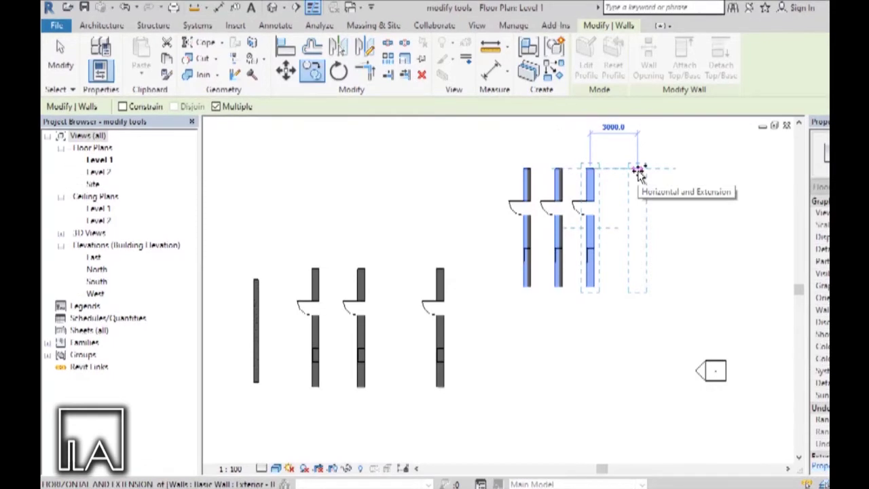
pyautogui.write('6000')
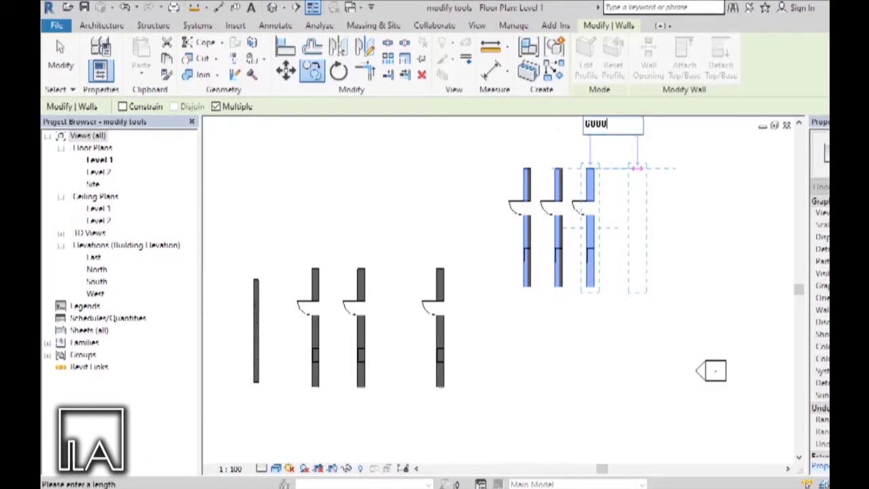
pyautogui.press('Return')
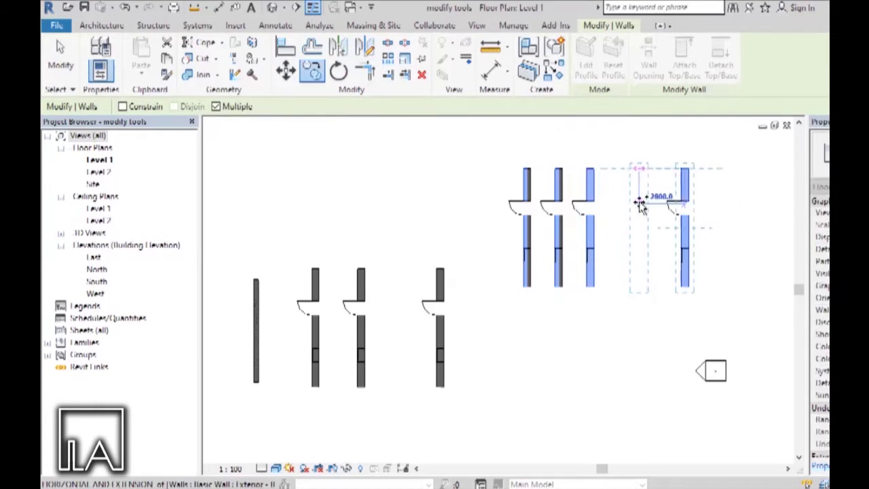
pyautogui.scroll(2, 698, 176)
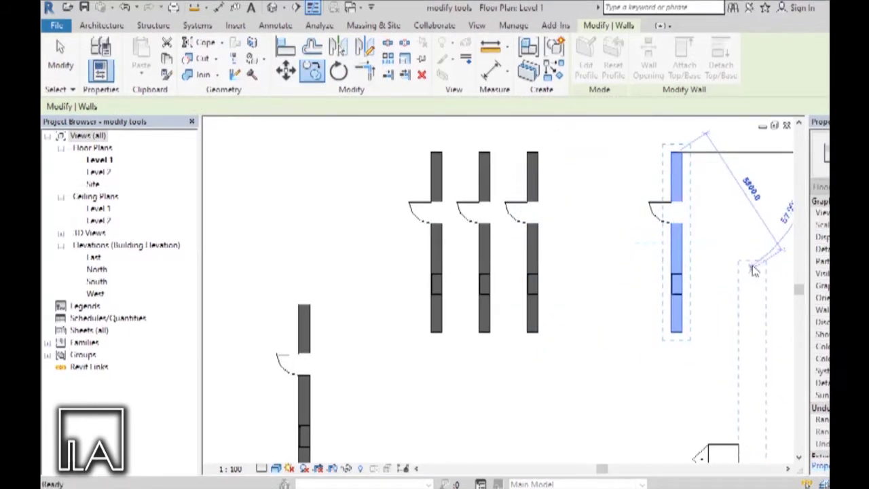
pyautogui.press('Escape')
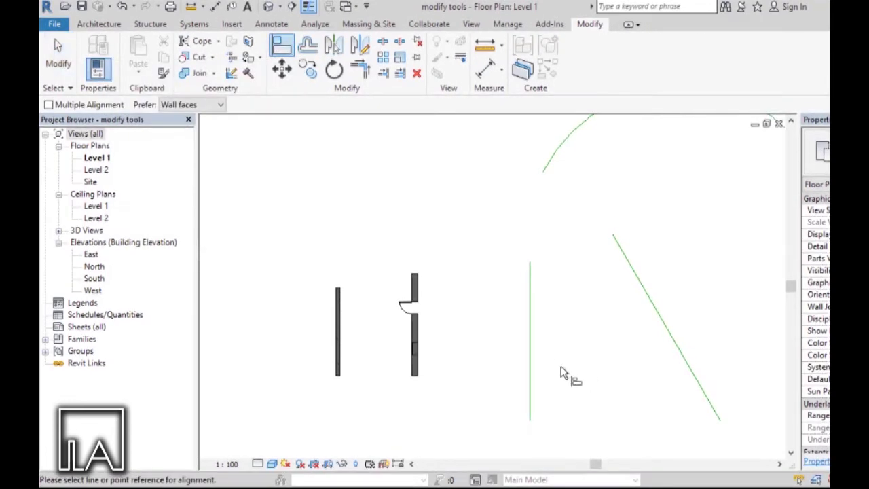
# Step: Align the centreline of the wall with the door to the vertical model line on its right
pyautogui.scroll(2, 560, 373)
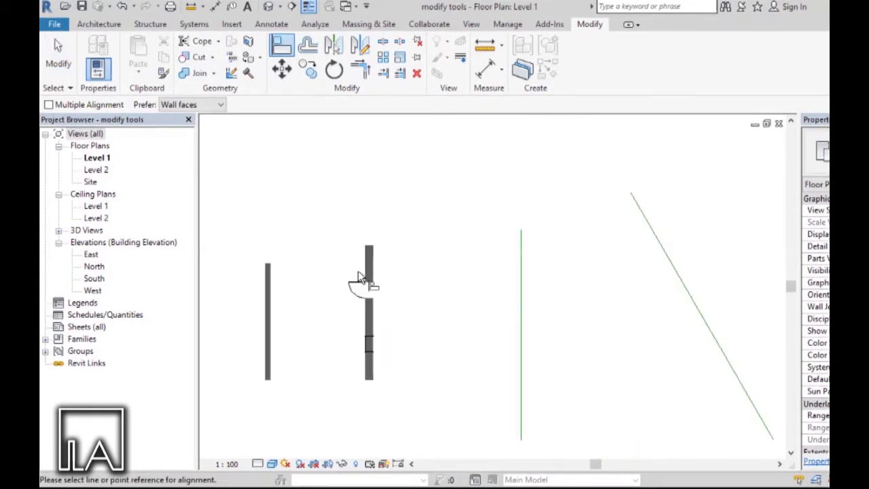
pyautogui.scroll(-3, 519, 312)
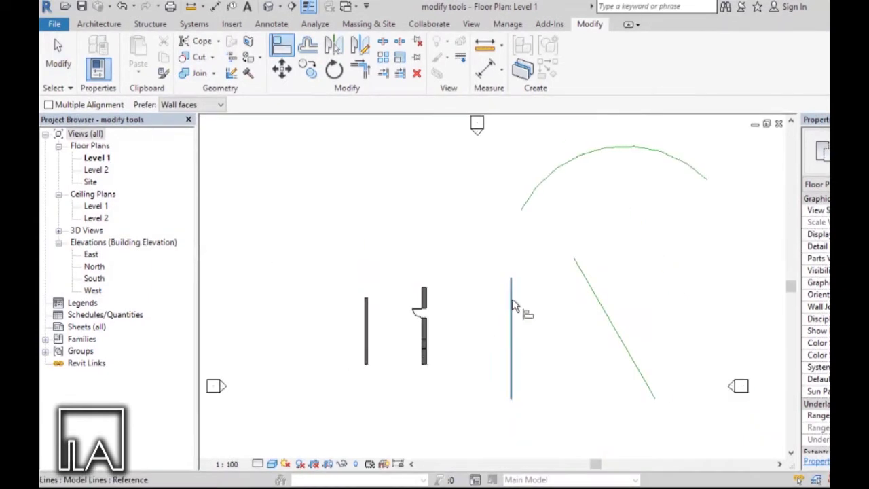
pyautogui.scroll(2, 506, 315)
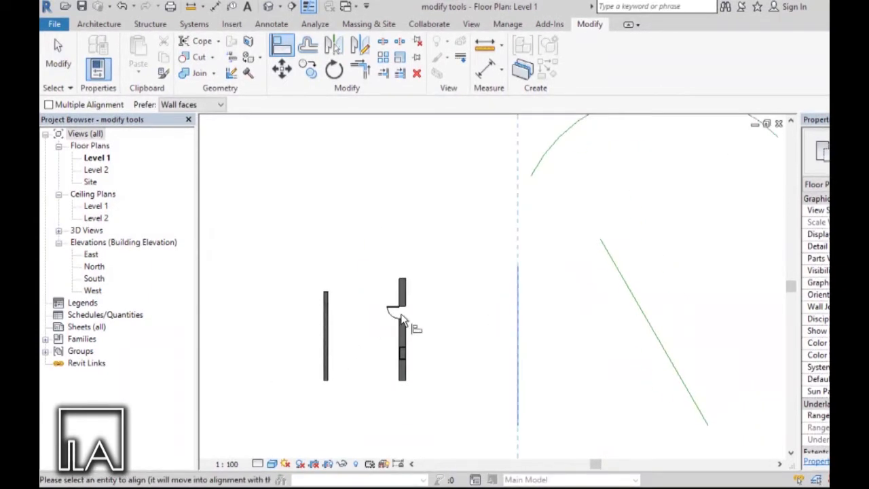
pyautogui.scroll(1, 401, 319)
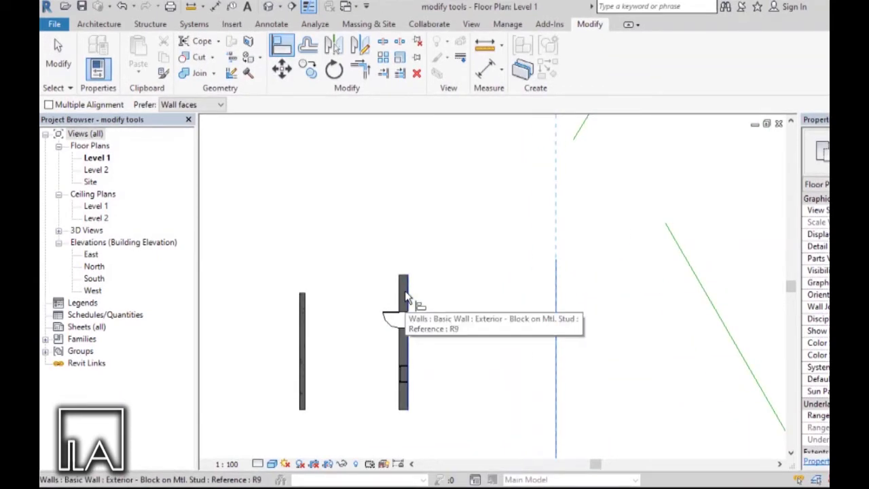
pyautogui.scroll(2, 406, 298)
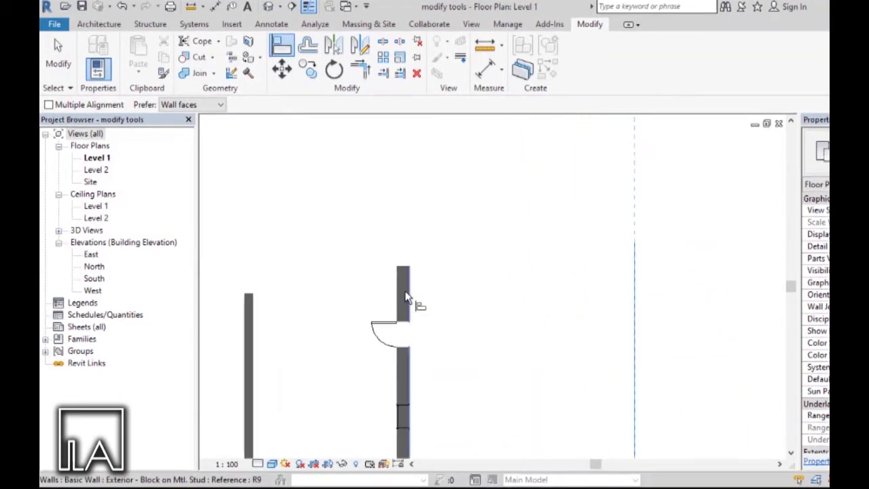
pyautogui.scroll(1, 407, 296)
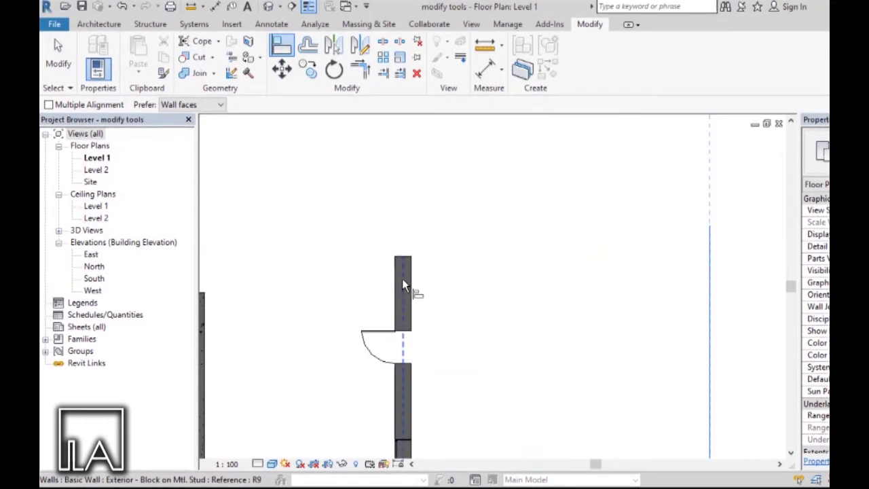
pyautogui.click(402, 285)
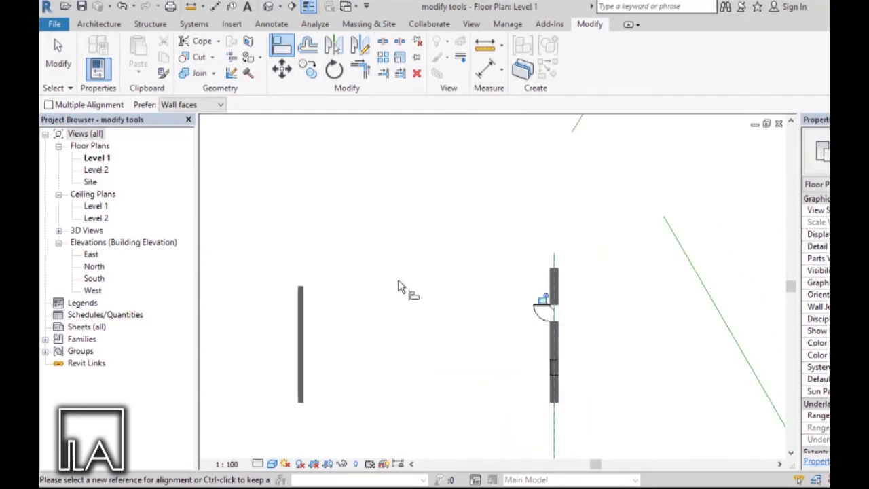
pyautogui.scroll(2, 640, 442)
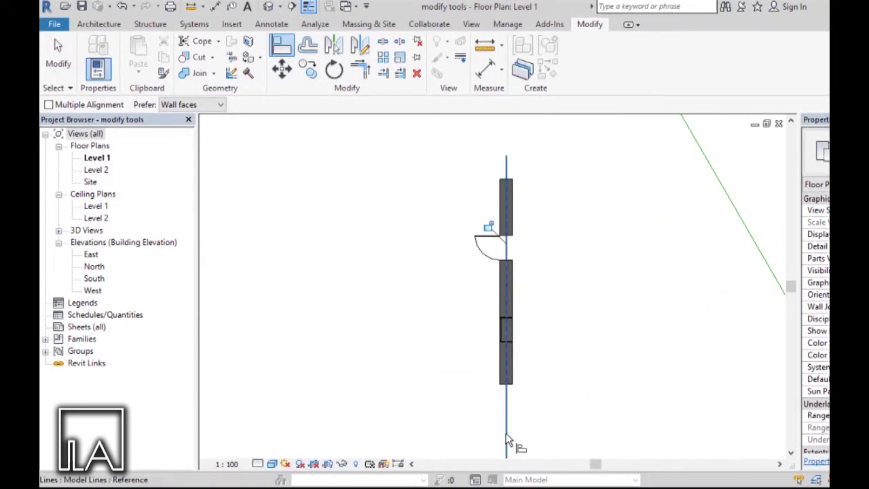
pyautogui.moveTo(465, 146); pyautogui.dragTo(438, 172, button='middle')
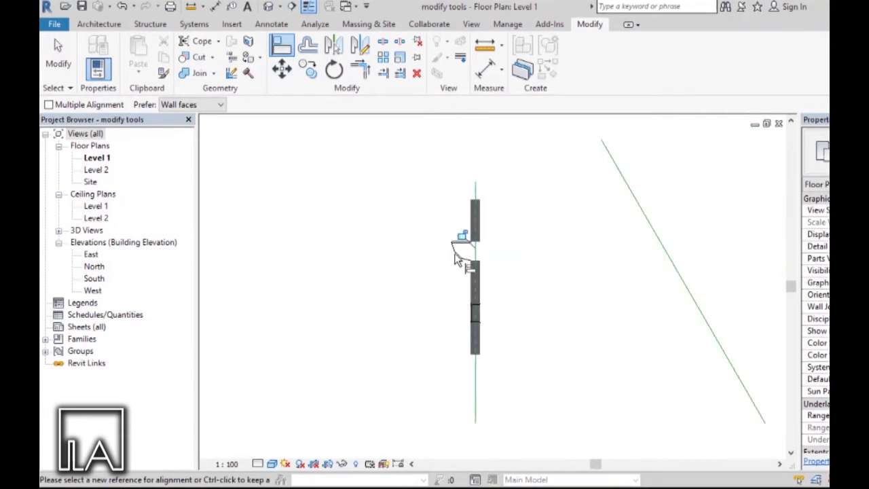
pyautogui.scroll(2, 446, 247)
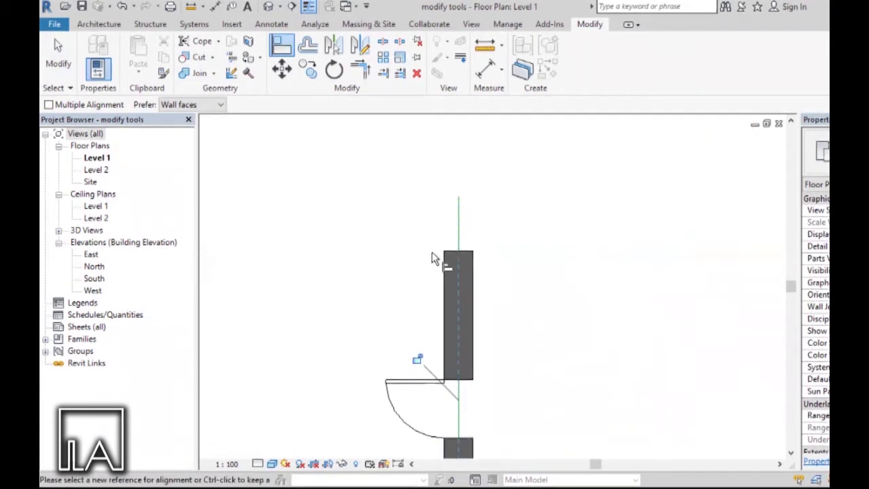
# Step: Align the left face of the door wall to the slanted model line and inspect how the wall meets it
pyautogui.scroll(-4, 431, 252)
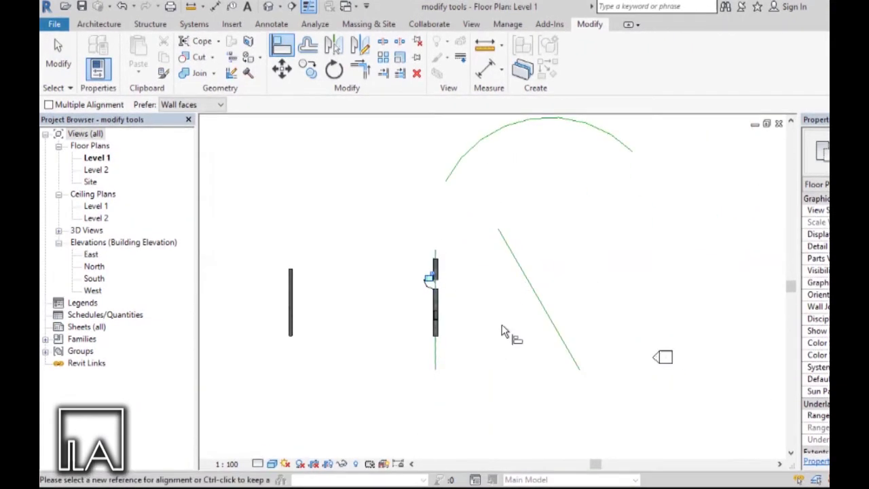
pyautogui.scroll(2, 509, 275)
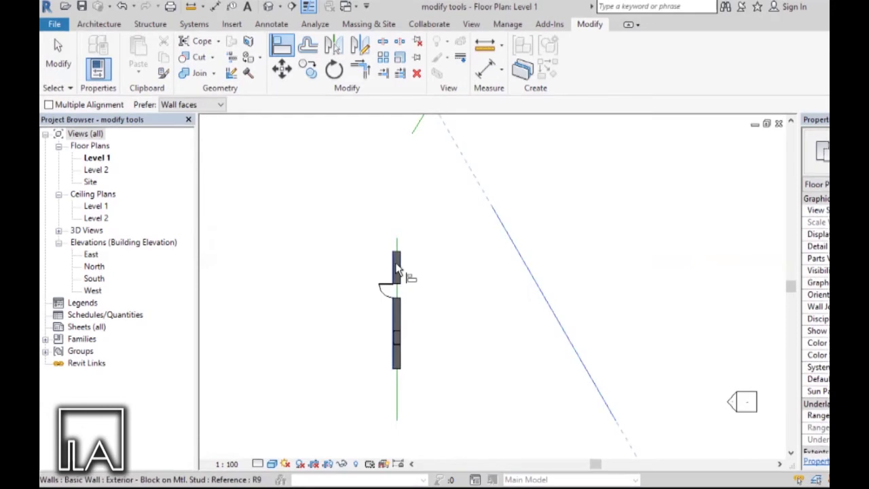
pyautogui.scroll(2, 395, 268)
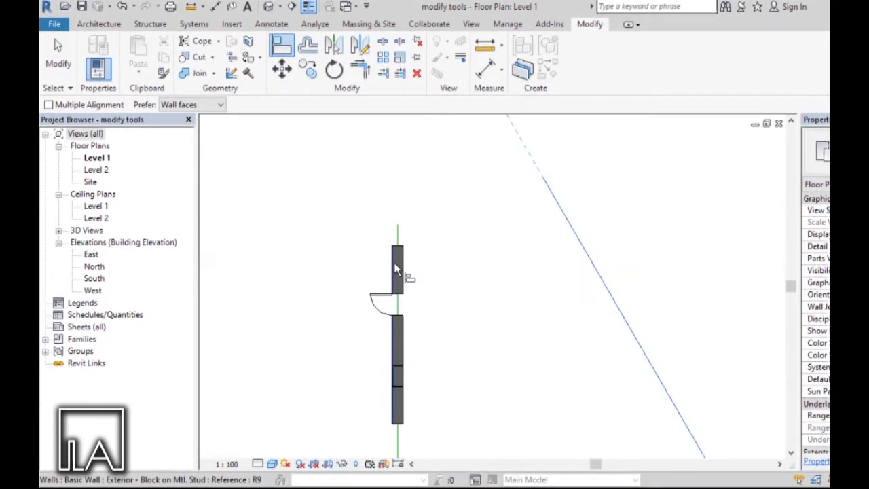
pyautogui.click(395, 269)
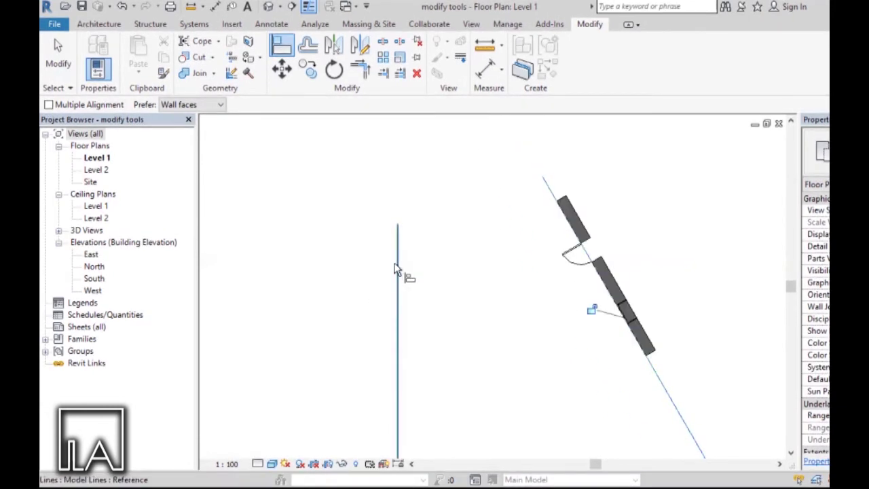
pyautogui.scroll(5, 556, 197)
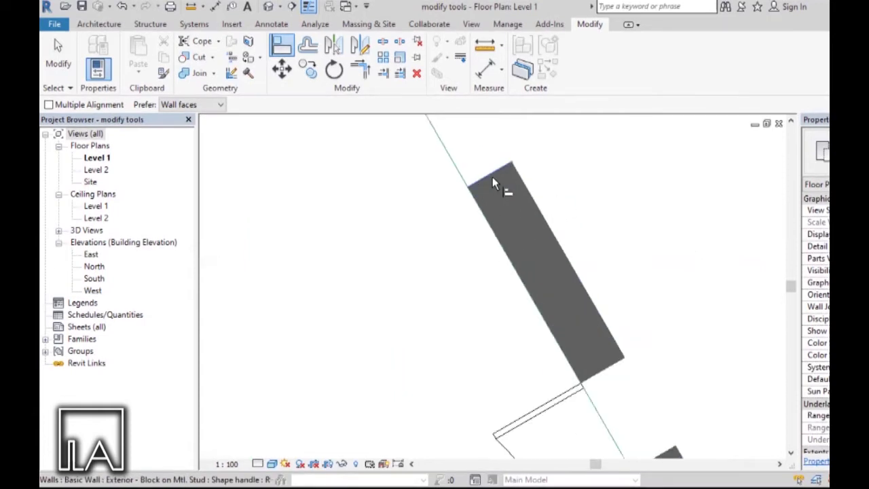
pyautogui.scroll(3, 482, 200)
pyautogui.scroll(-5, 469, 251)
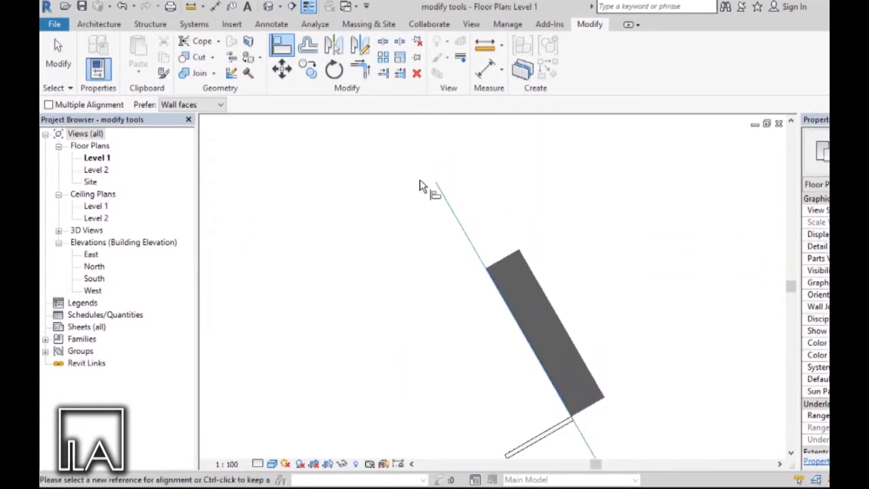
pyautogui.scroll(5, 508, 277)
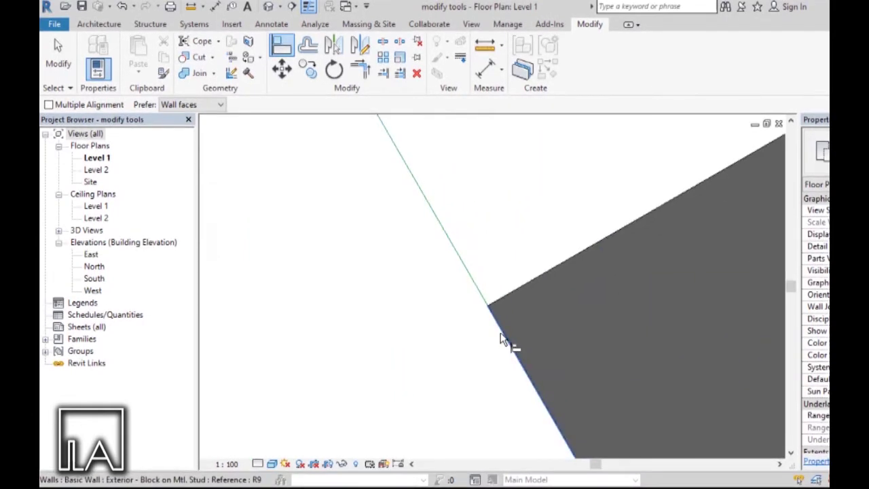
pyautogui.scroll(-5, 501, 342)
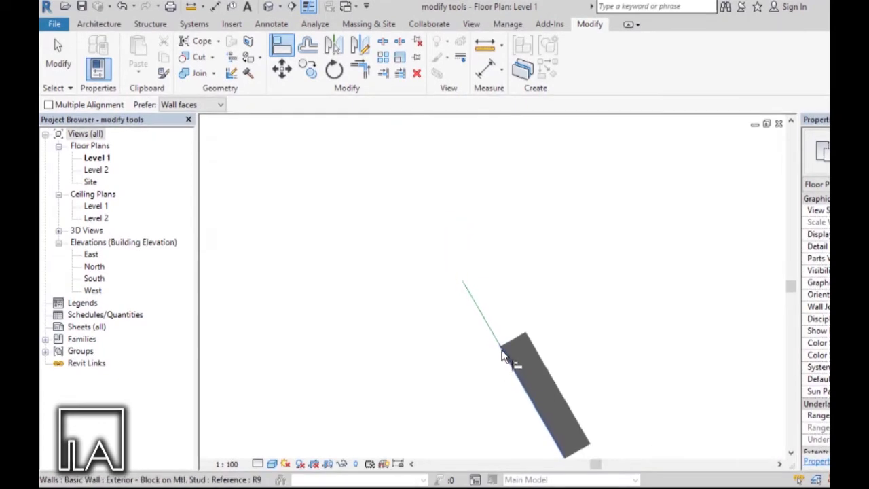
# Step: Try to align the straight door wall to the arc-shaped model line
pyautogui.scroll(-4, 502, 356)
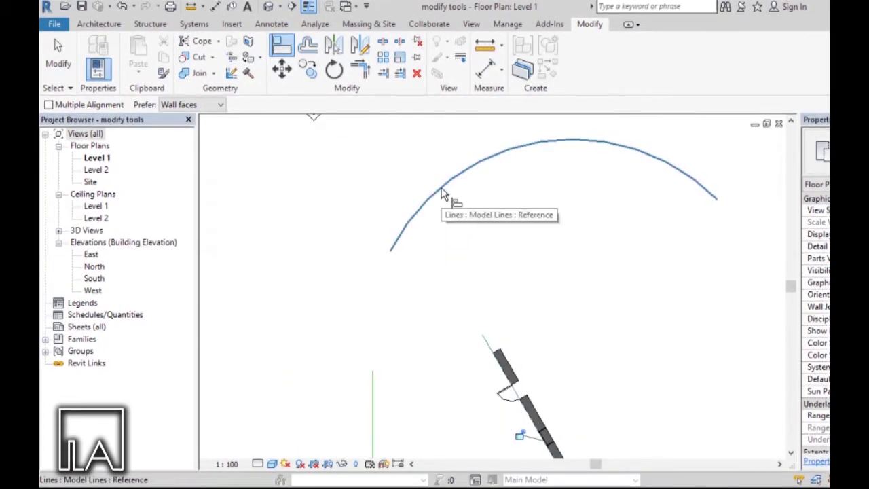
pyautogui.click(443, 194)
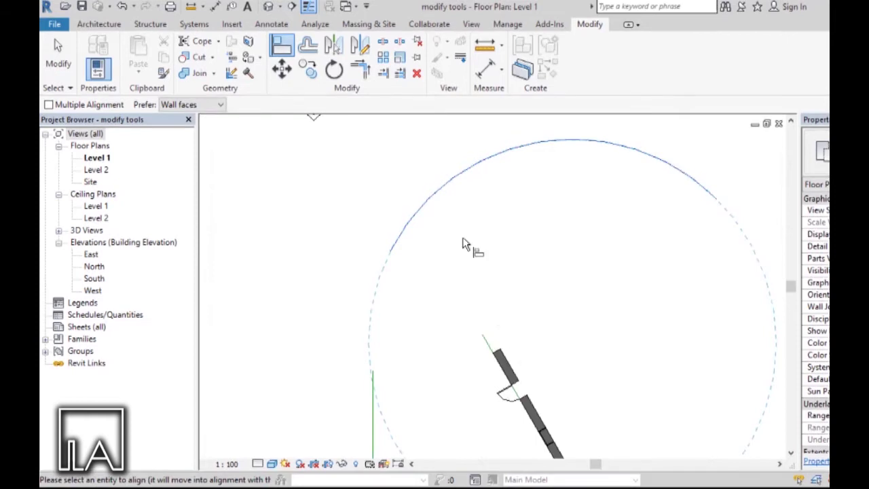
pyautogui.scroll(4, 462, 234)
pyautogui.scroll(-2, 502, 313)
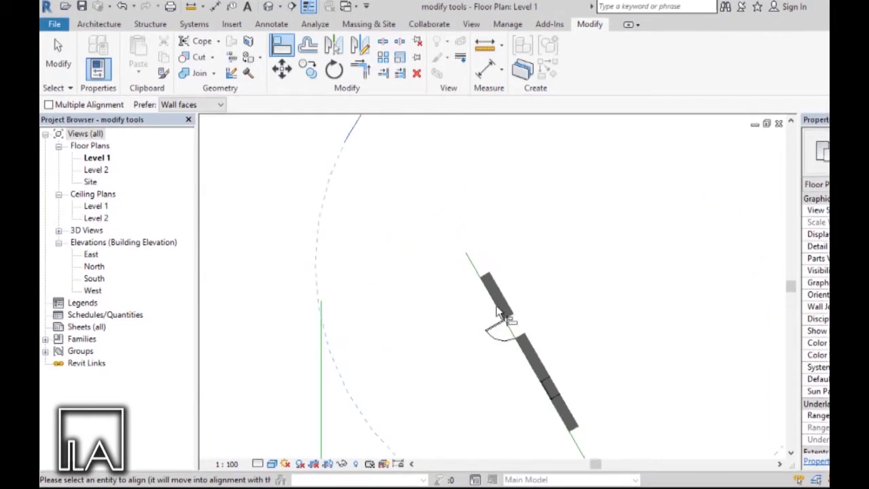
pyautogui.scroll(2, 495, 291)
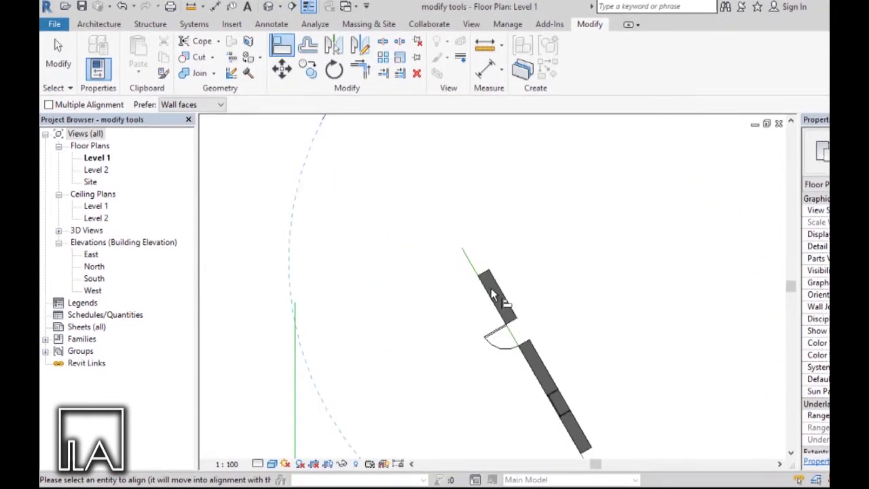
pyautogui.scroll(-2, 500, 291)
pyautogui.scroll(2, 500, 284)
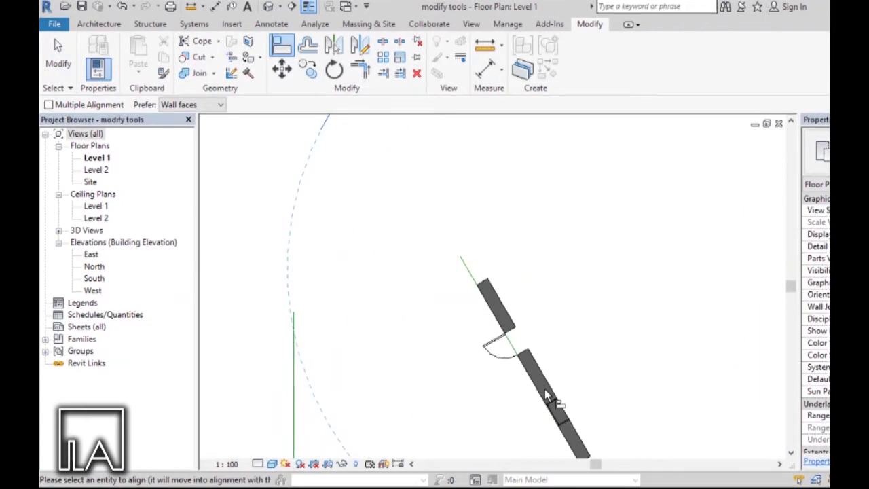
pyautogui.scroll(2, 546, 397)
pyautogui.scroll(-3, 515, 319)
pyautogui.scroll(3, 517, 311)
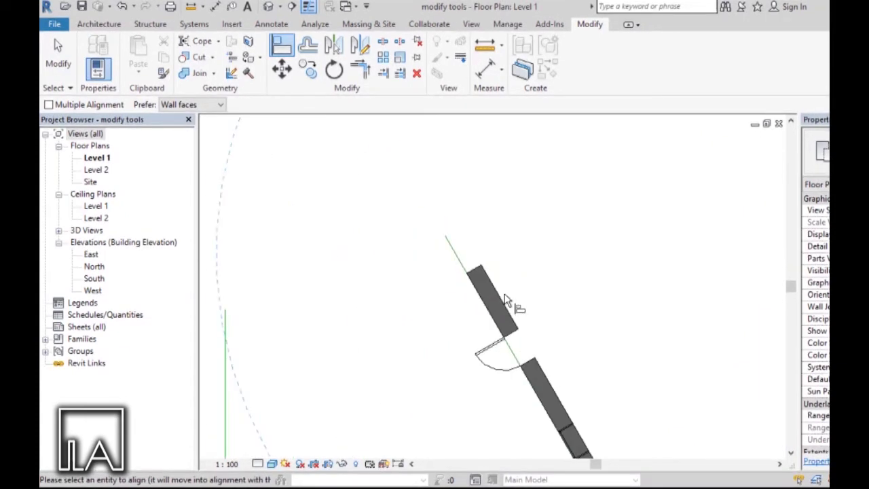
pyautogui.scroll(1, 490, 289)
pyautogui.scroll(-3, 483, 273)
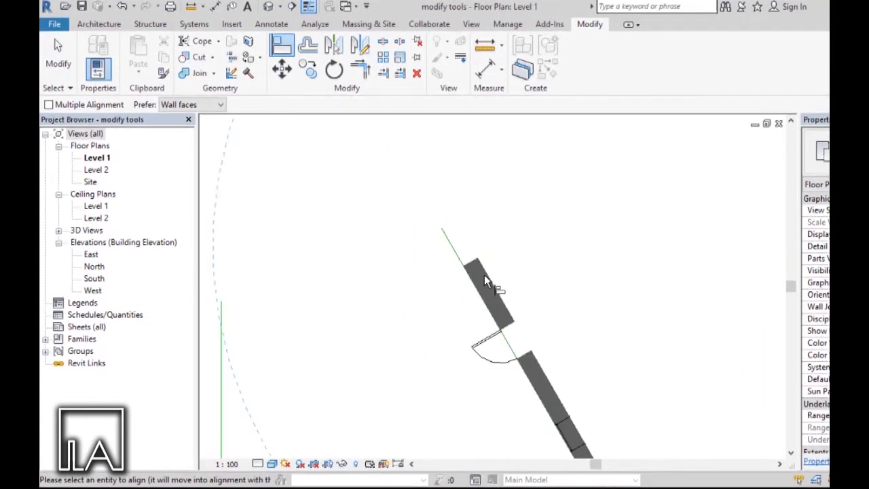
pyautogui.scroll(-2, 468, 203)
pyautogui.scroll(1, 496, 139)
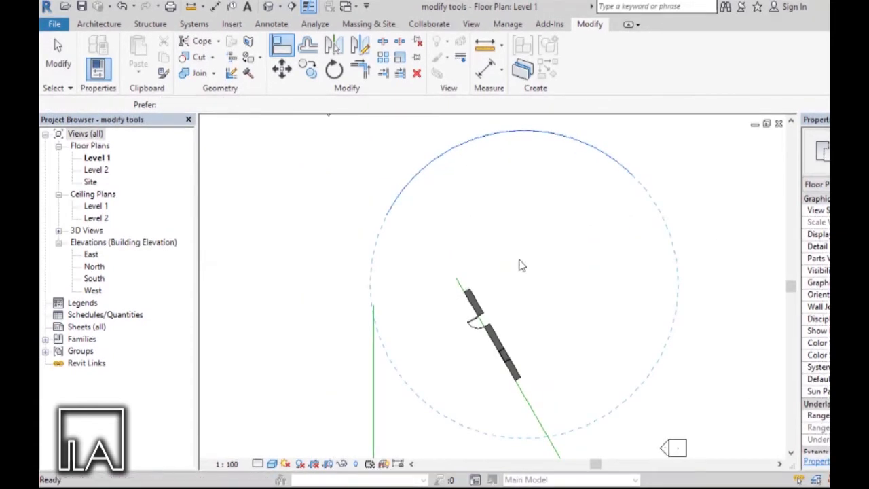
# Step: Draw a start-end-radius arc wall below the arc-shaped model line, bulging upward, and end the Wall command
pyautogui.scroll(1, 506, 253)
pyautogui.scroll(-1, 481, 264)
pyautogui.moveTo(481, 264); pyautogui.dragTo(505, 285, button='middle')
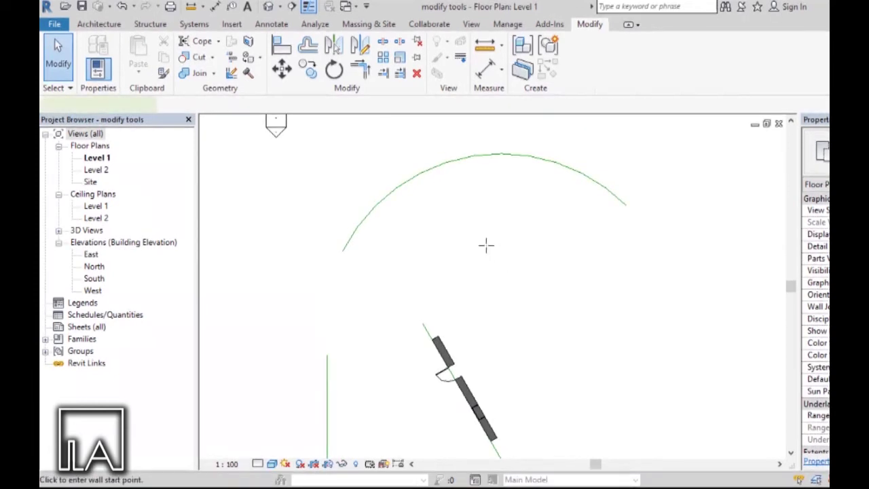
pyautogui.click(573, 58)
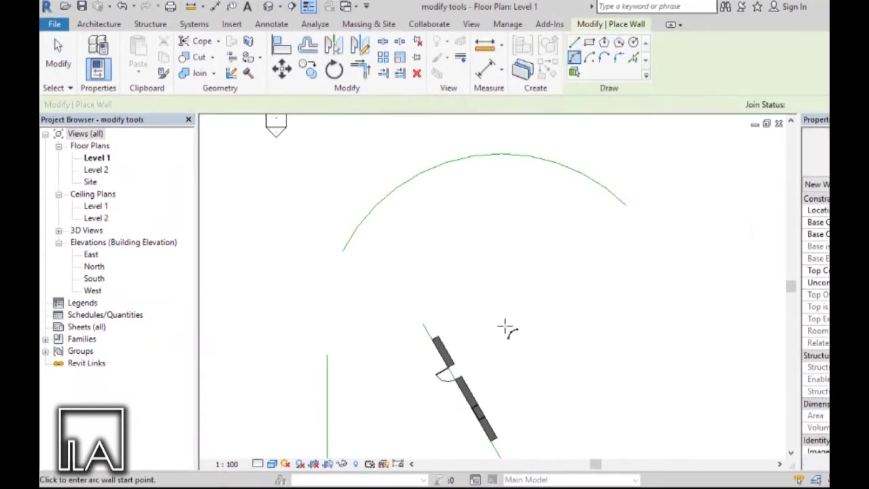
pyautogui.click(479, 299)
pyautogui.click(639, 270)
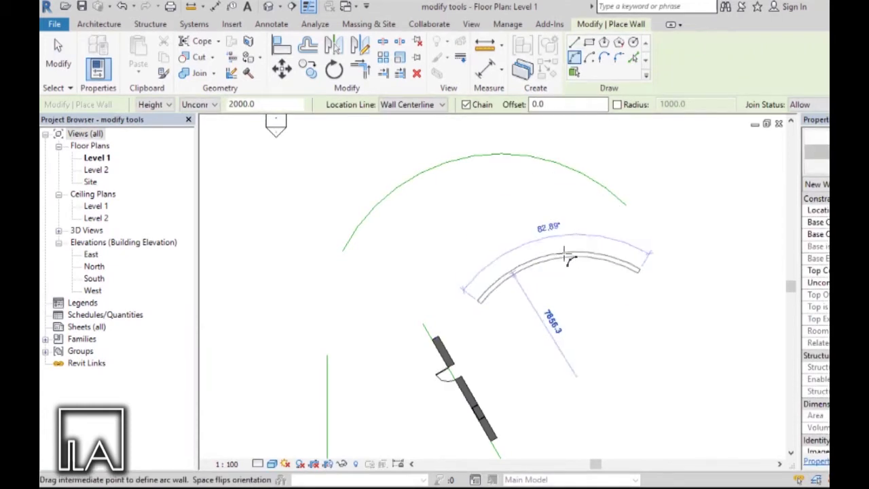
pyautogui.click(553, 244)
pyautogui.press('Escape')
pyautogui.press('Escape')
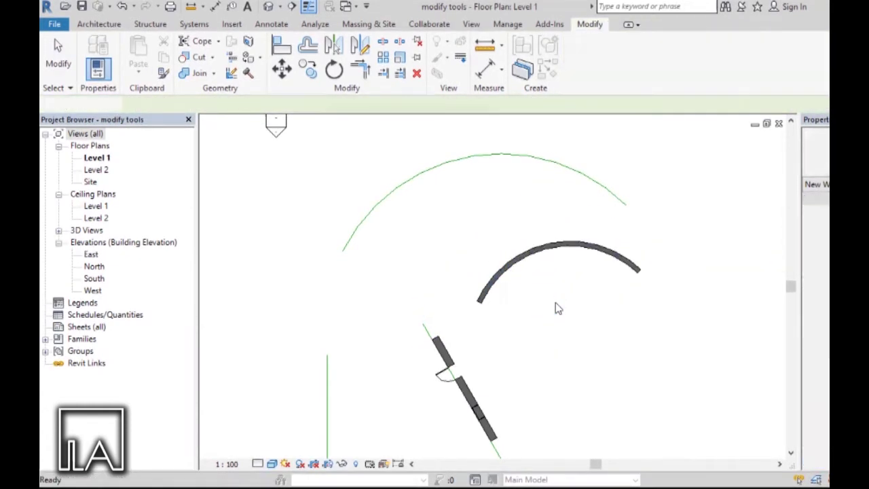
# Step: Align the outer face of the new arc wall to the arc-shaped model line
pyautogui.click(280, 49)
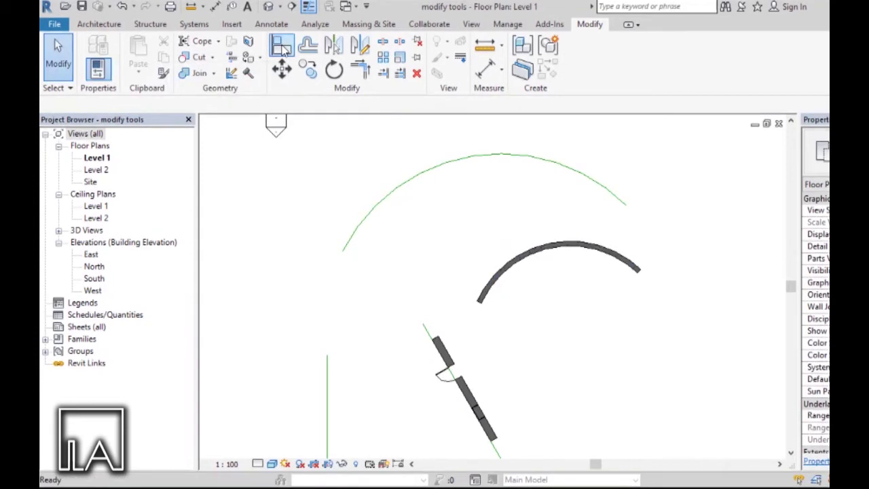
pyautogui.click(499, 155)
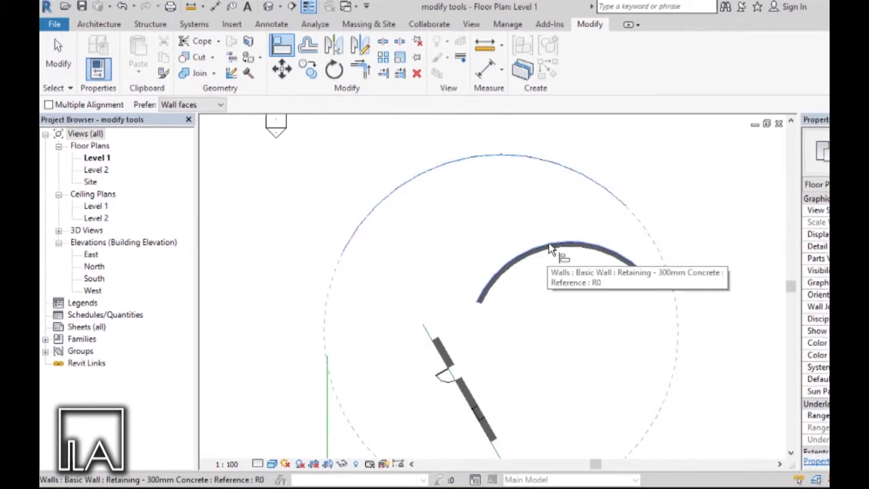
pyautogui.scroll(1, 550, 247)
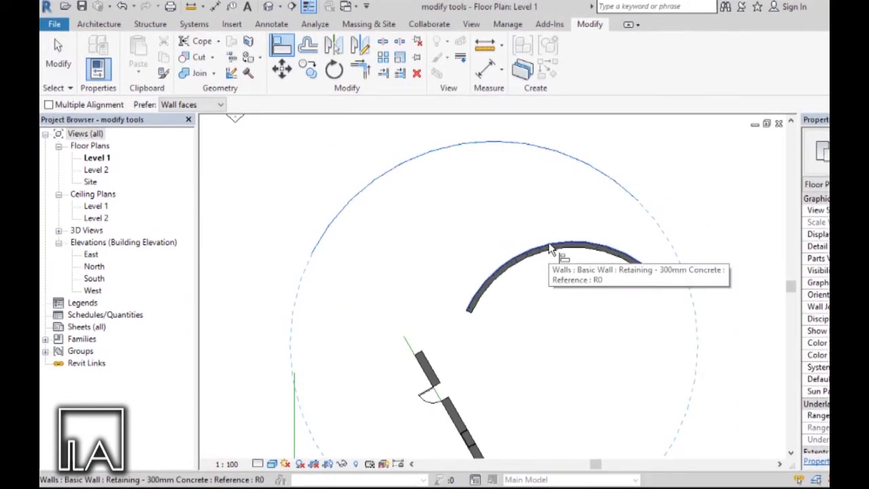
pyautogui.click(549, 248)
pyautogui.scroll(-2, 543, 197)
pyautogui.scroll(2, 405, 220)
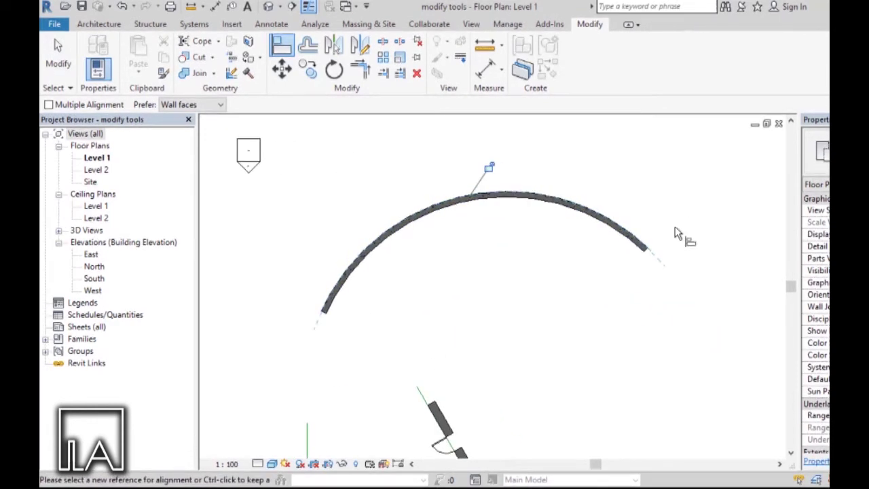
pyautogui.click(326, 317)
pyautogui.moveTo(456, 332); pyautogui.dragTo(545, 193, button='middle')
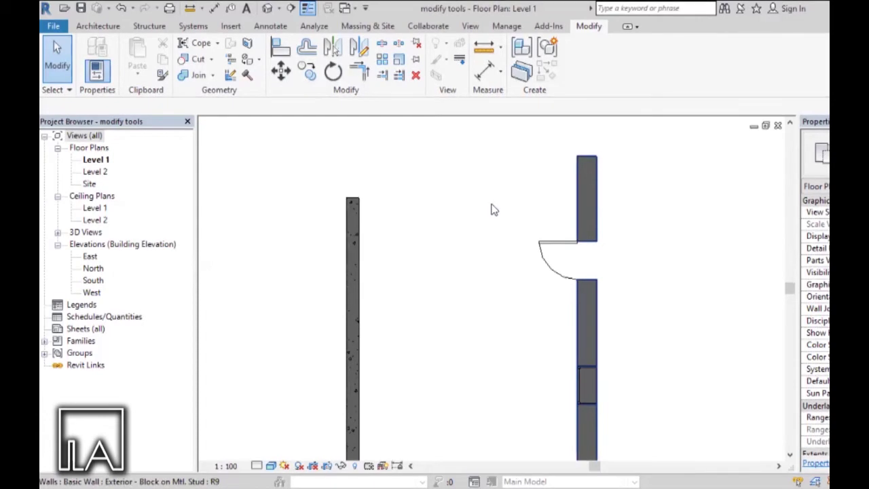
# Step: Rotate the vertical door wall 45° clockwise about its default centre, then clear the selection
pyautogui.click(580, 227)
pyautogui.scroll(-2, 506, 197)
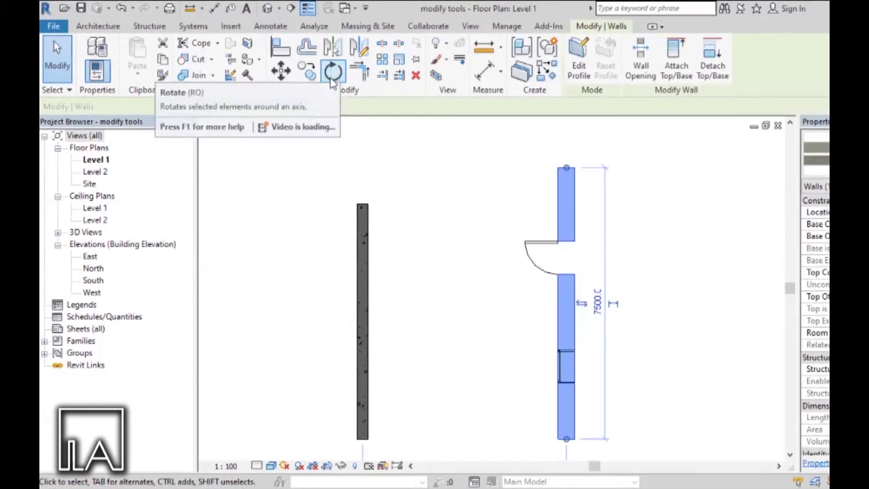
pyautogui.click(332, 71)
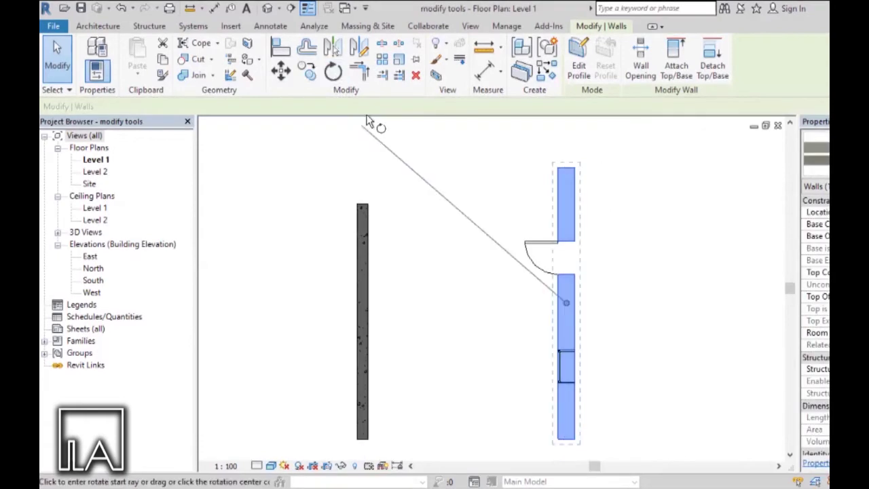
pyautogui.click(498, 303)
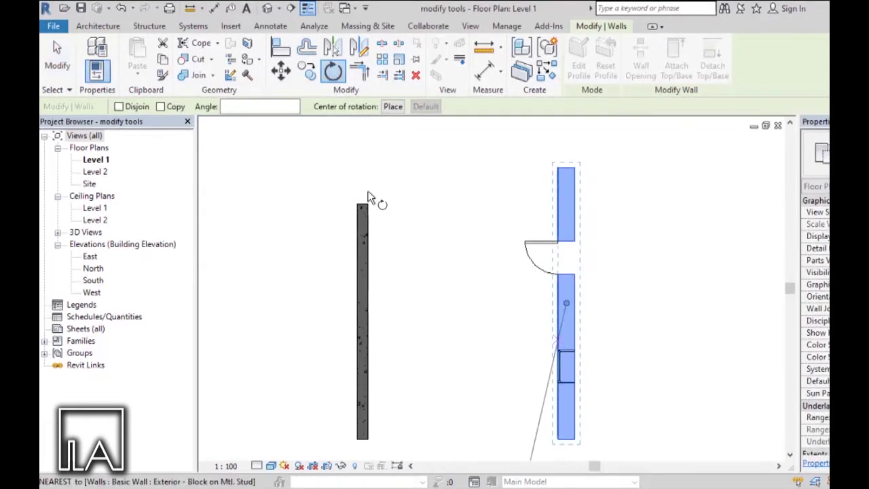
pyautogui.scroll(-2, 349, 184)
pyautogui.scroll(2, 491, 264)
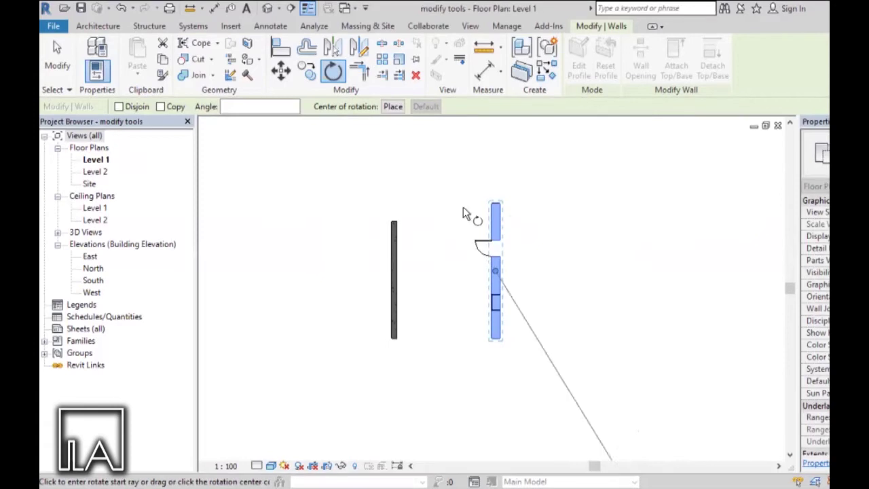
pyautogui.scroll(3, 500, 199)
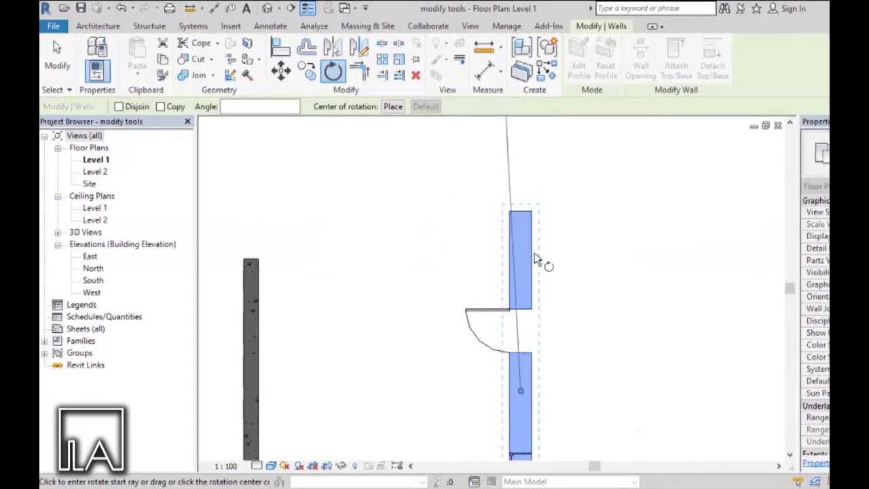
pyautogui.scroll(-1, 539, 339)
pyautogui.scroll(-1, 539, 387)
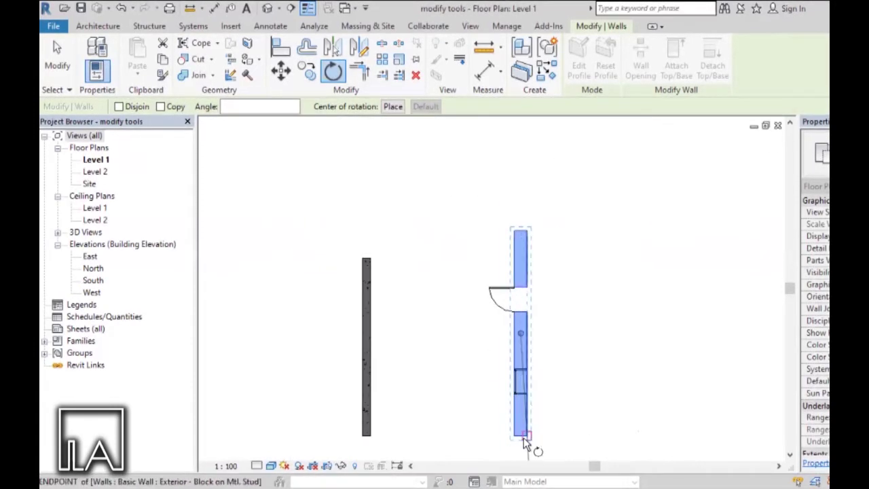
pyautogui.scroll(1, 527, 227)
pyautogui.scroll(-1, 514, 219)
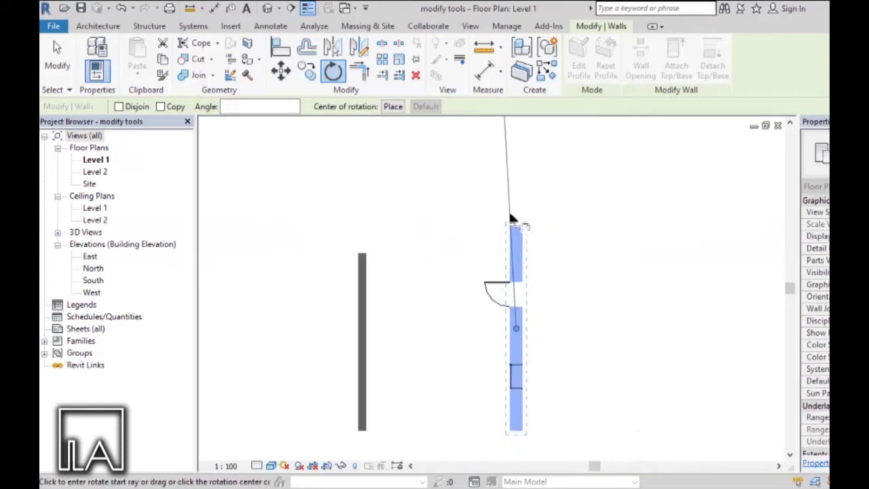
pyautogui.scroll(2, 556, 278)
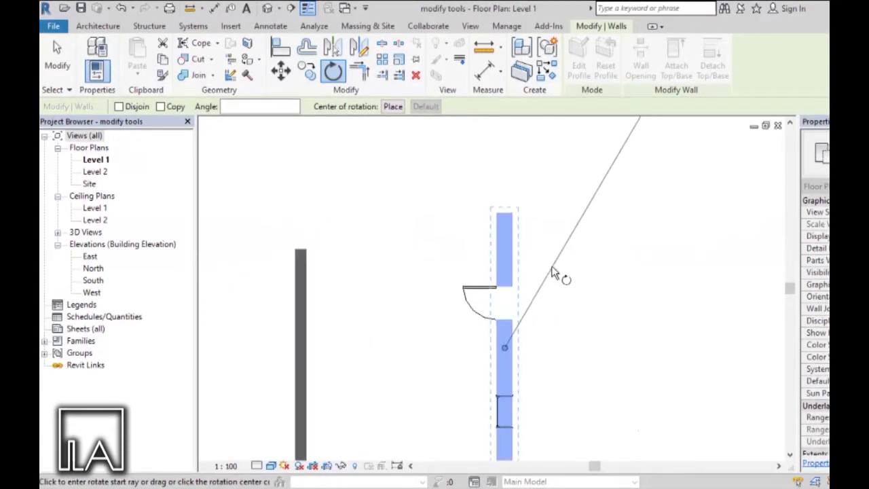
pyautogui.scroll(-2, 563, 248)
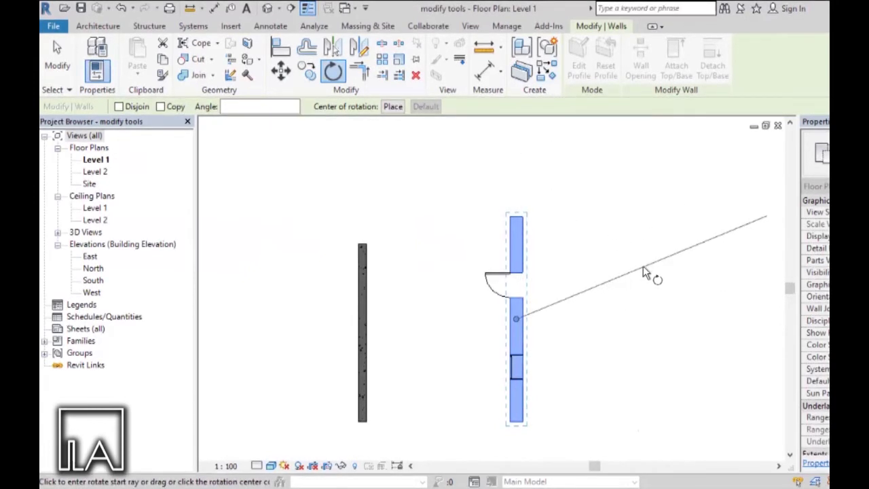
pyautogui.click(643, 268)
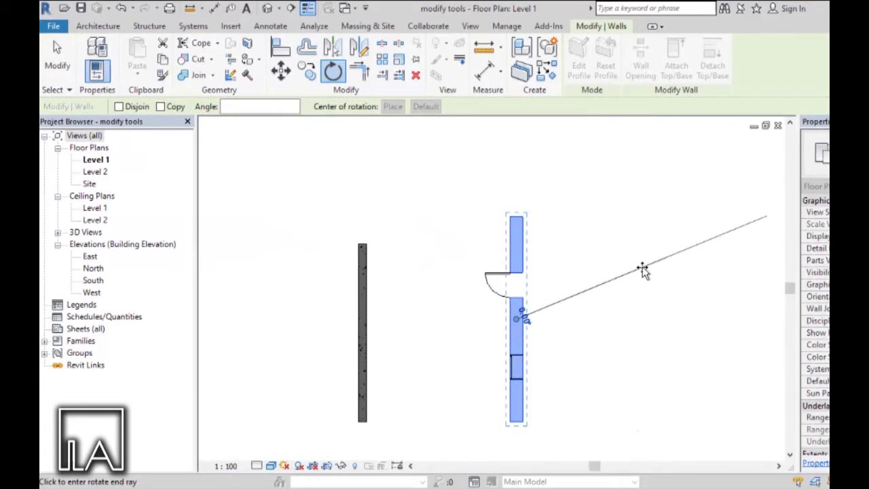
pyautogui.scroll(2, 643, 269)
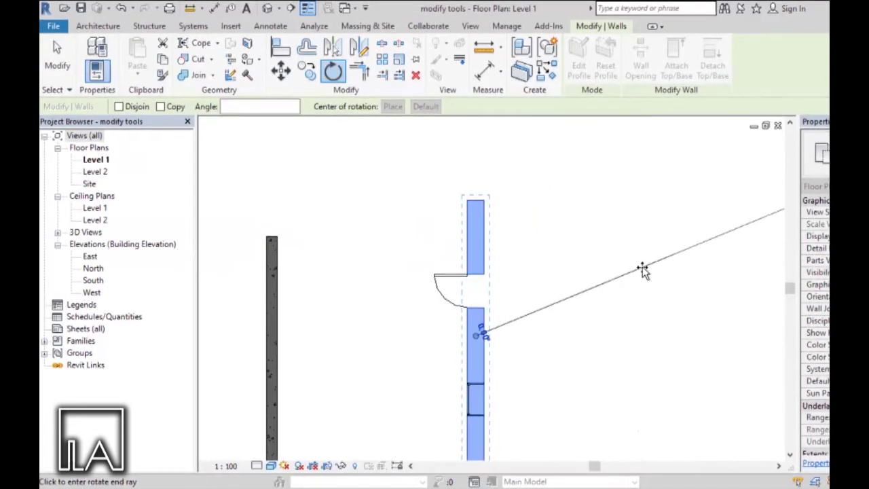
pyautogui.scroll(1, 643, 269)
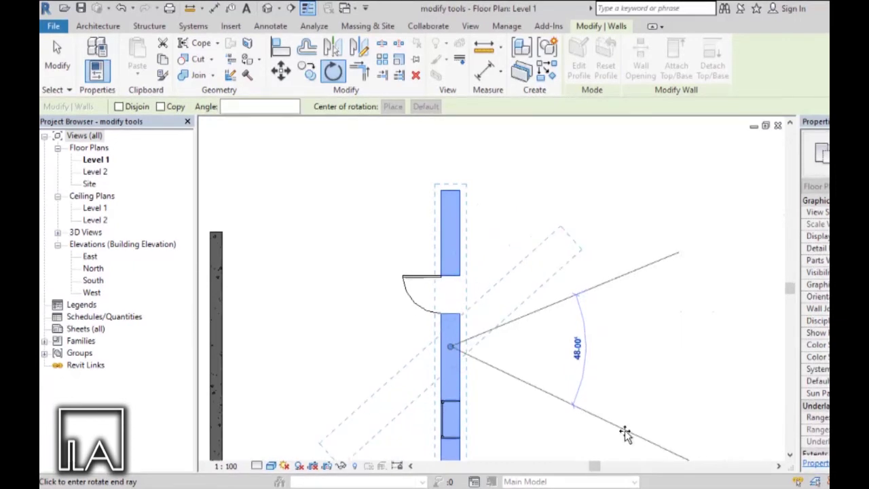
pyautogui.scroll(-1, 646, 408)
pyautogui.scroll(-1, 646, 408)
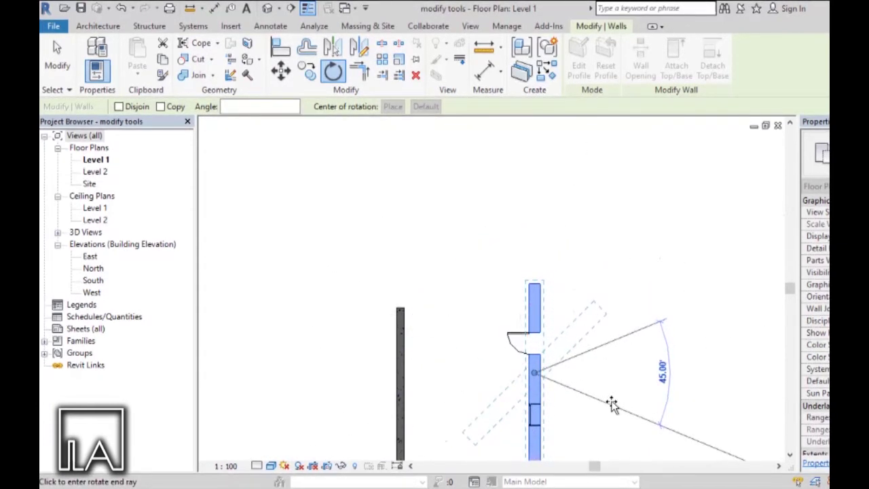
pyautogui.click(612, 404)
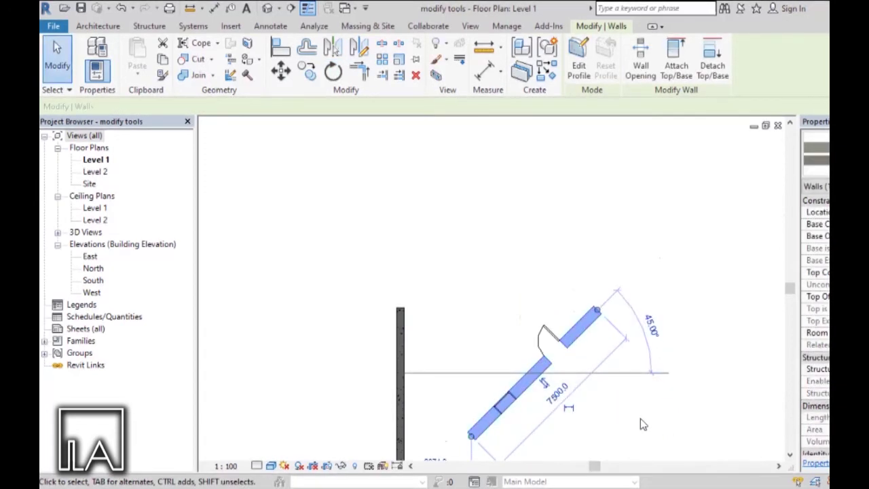
pyautogui.scroll(2, 640, 418)
pyautogui.click(628, 411)
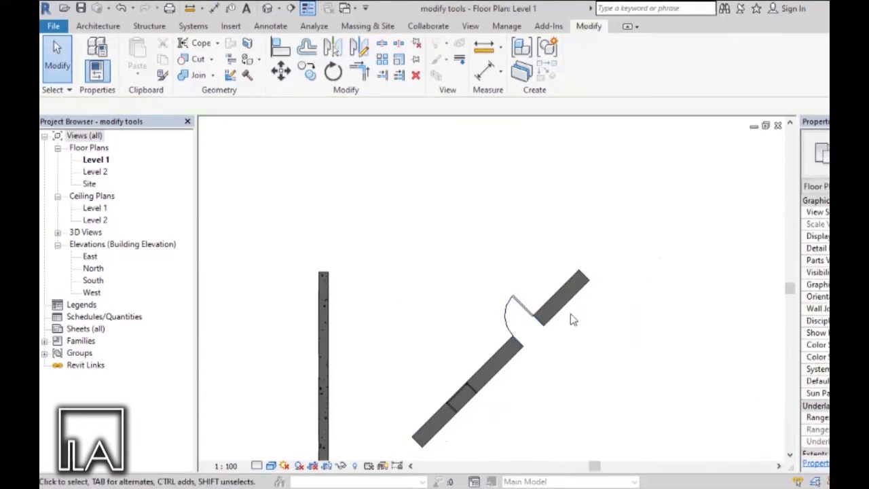
# Step: Rotate the slanted door wall a further 60° clockwise about its centre by entering an exact angle
pyautogui.scroll(-2, 504, 358)
pyautogui.scroll(3, 500, 362)
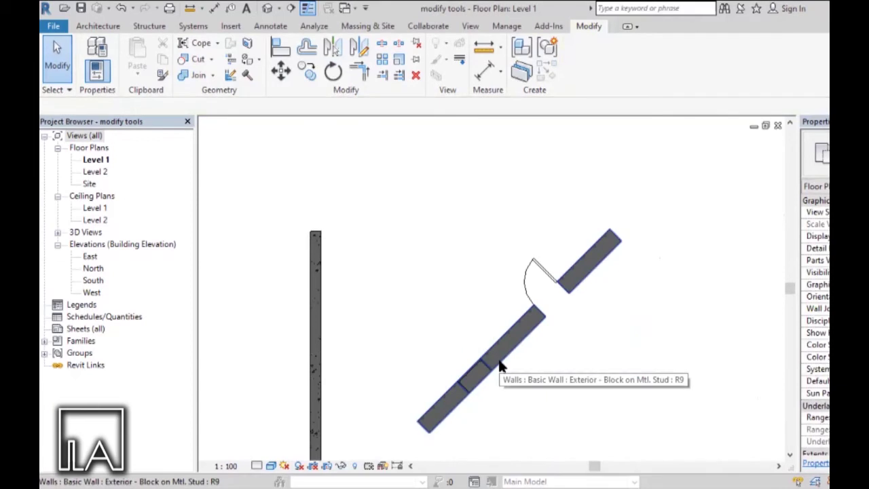
pyautogui.scroll(-1, 496, 274)
pyautogui.scroll(2, 511, 296)
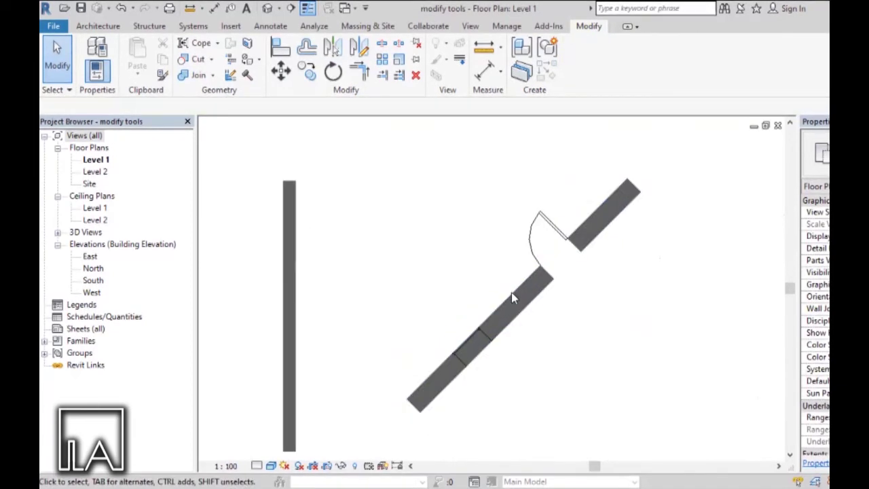
pyautogui.click(512, 296)
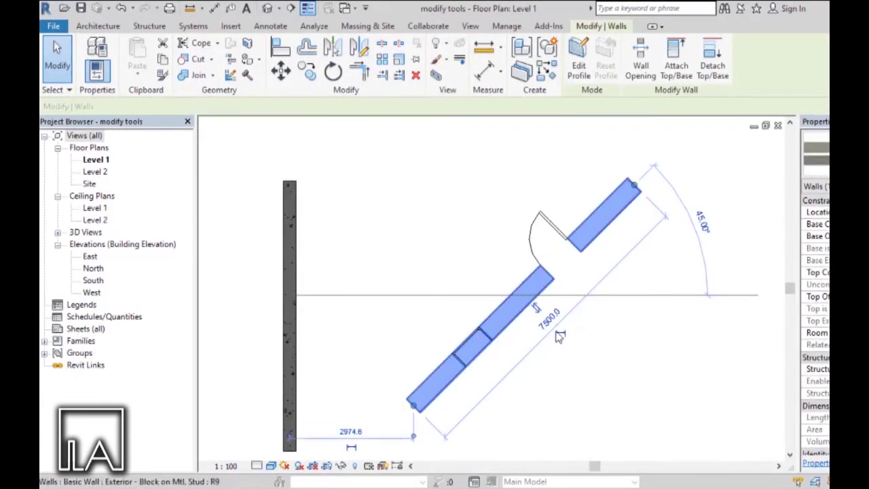
pyautogui.click(334, 72)
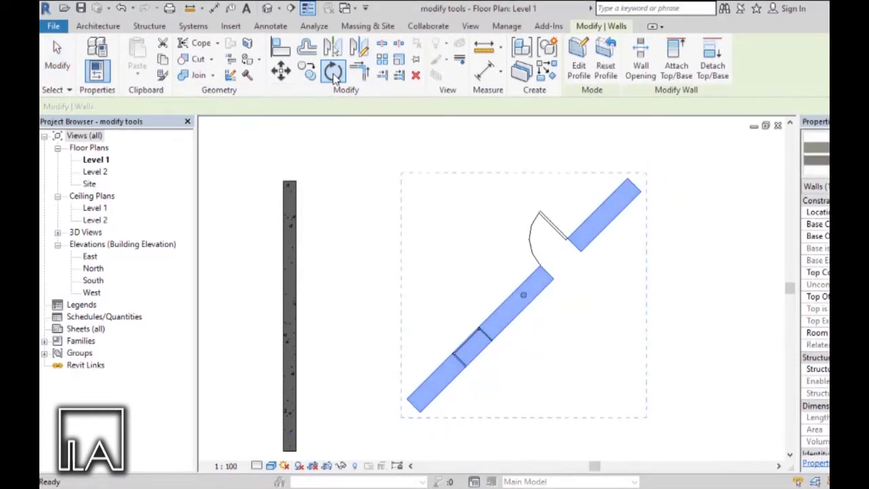
pyautogui.scroll(-2, 317, 141)
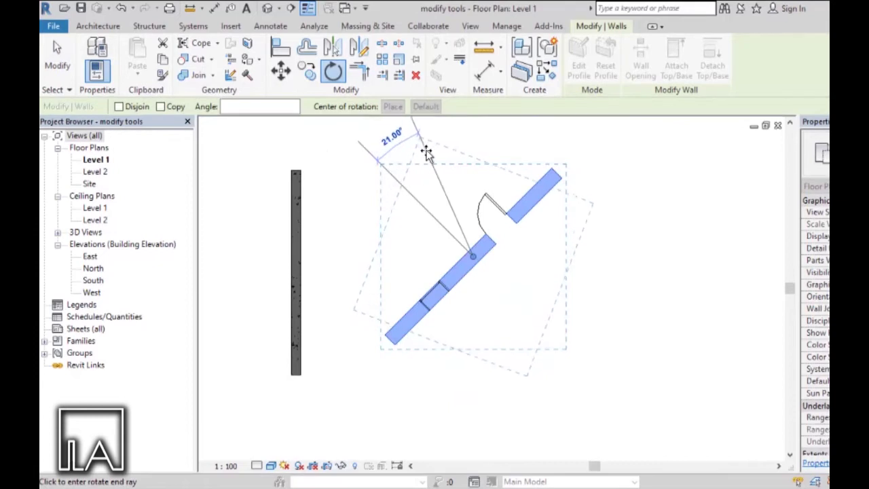
pyautogui.scroll(-2, 455, 152)
pyautogui.scroll(3, 455, 136)
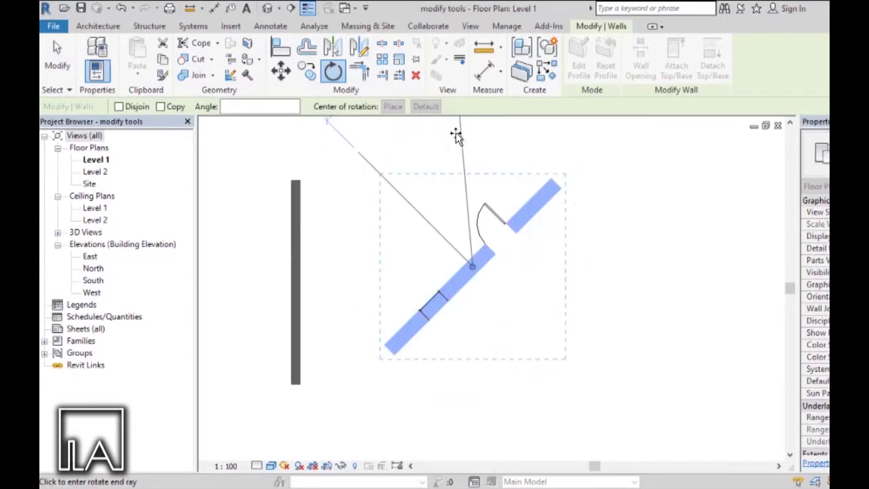
pyautogui.scroll(-3, 456, 218)
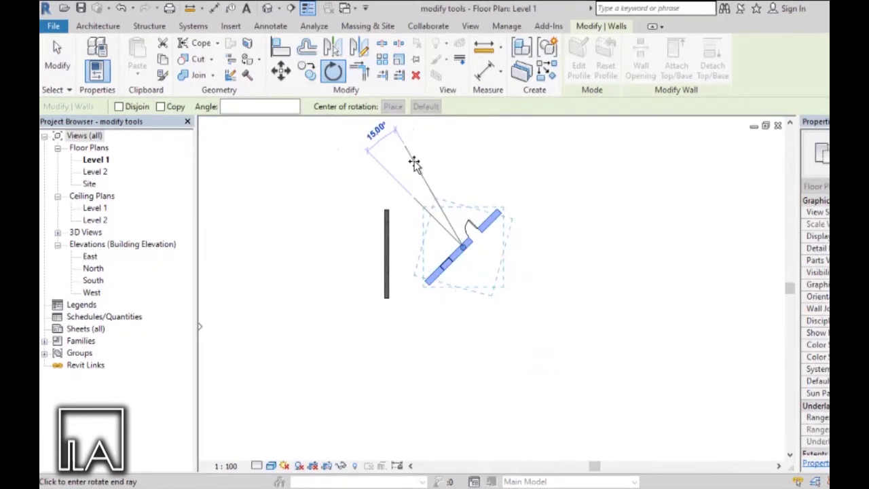
pyautogui.scroll(-2, 424, 171)
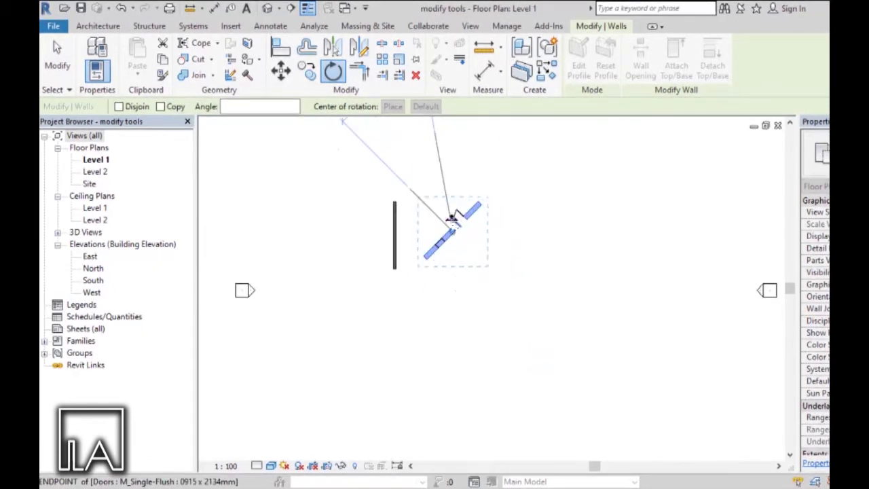
pyautogui.scroll(1, 442, 213)
pyautogui.scroll(-1, 442, 212)
pyautogui.scroll(1, 442, 210)
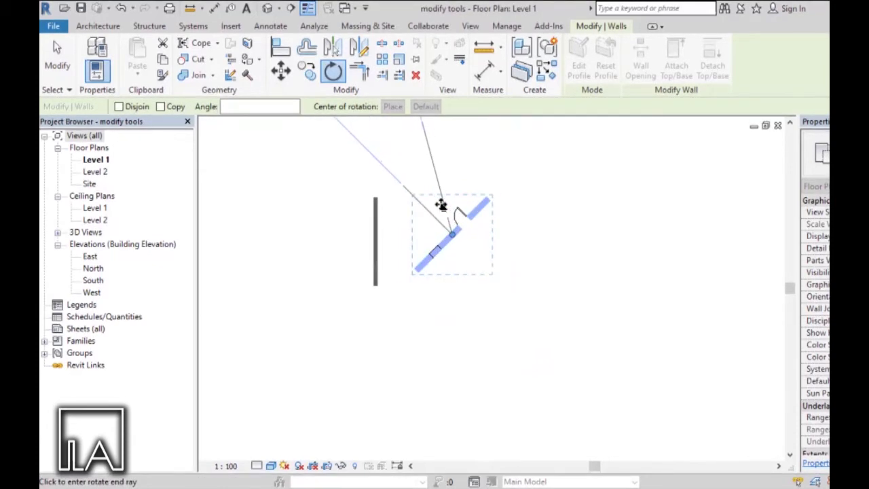
pyautogui.write('60')
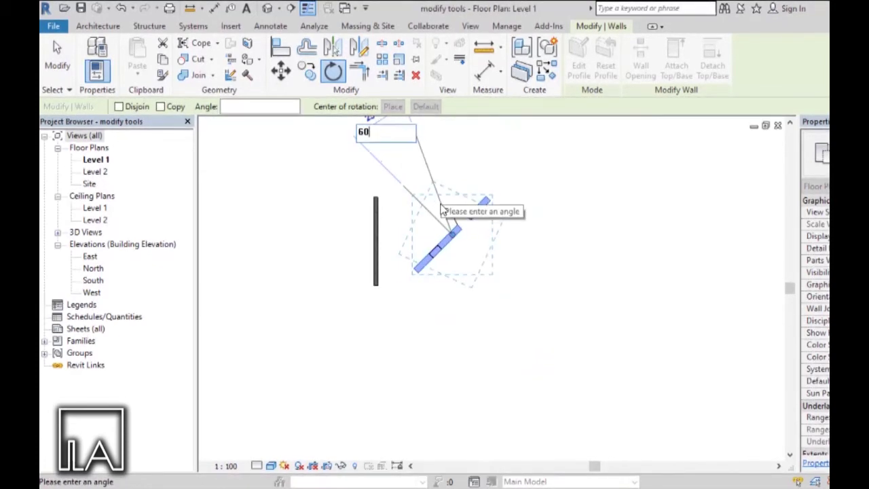
pyautogui.press('Return')
pyautogui.scroll(2, 462, 251)
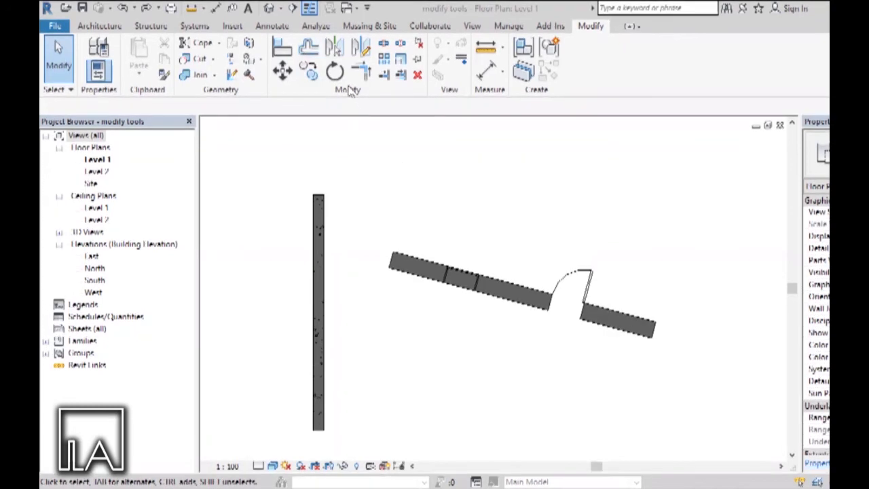
# Step: Offset the slanted door wall numerically by 1000 toward its door-swing side, without making a copy
pyautogui.click(307, 49)
pyautogui.scroll(2, 500, 294)
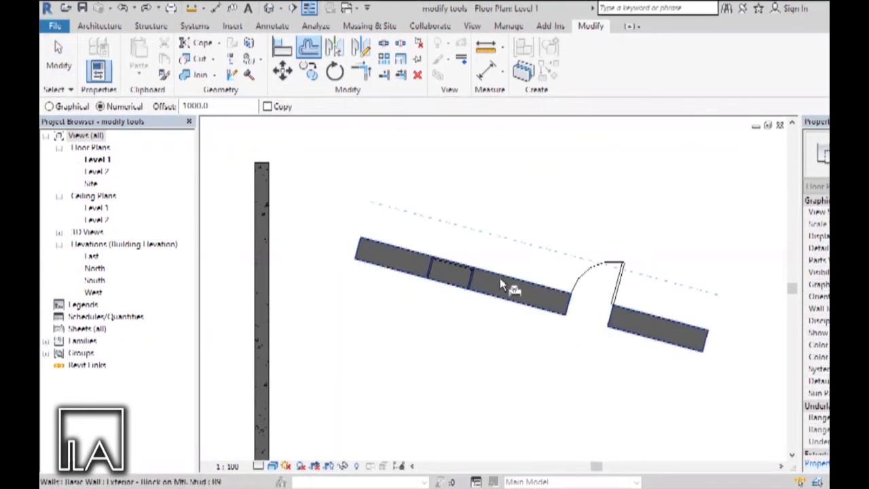
pyautogui.scroll(-1, 432, 234)
pyautogui.scroll(1, 516, 276)
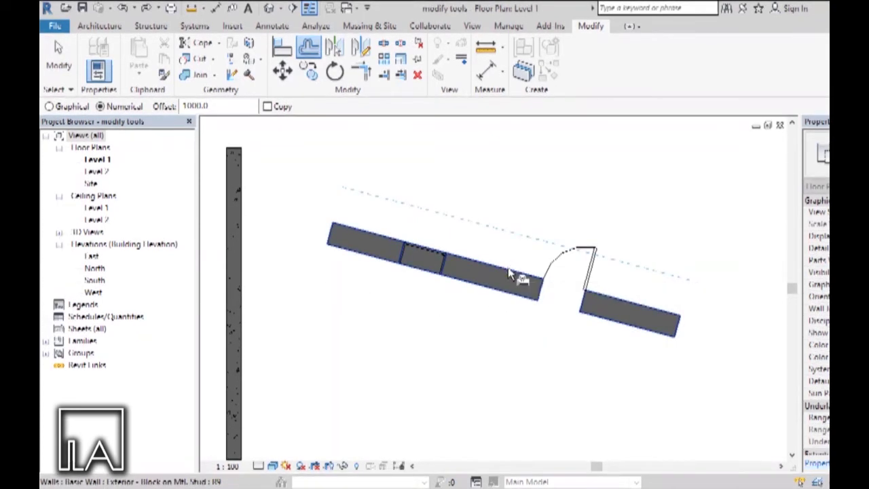
pyautogui.click(508, 269)
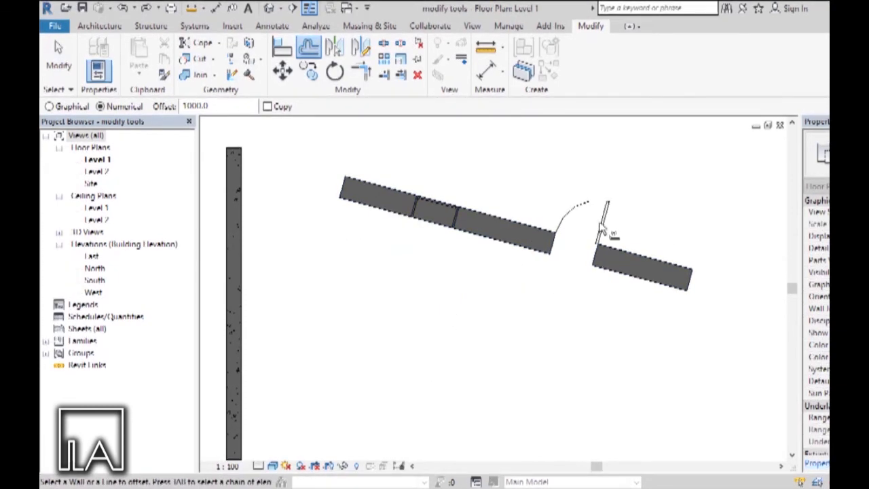
# Step: Enable copying for the offset and create a parallel copy of the door wall 1000 below it
pyautogui.click(268, 106)
pyautogui.scroll(-2, 487, 246)
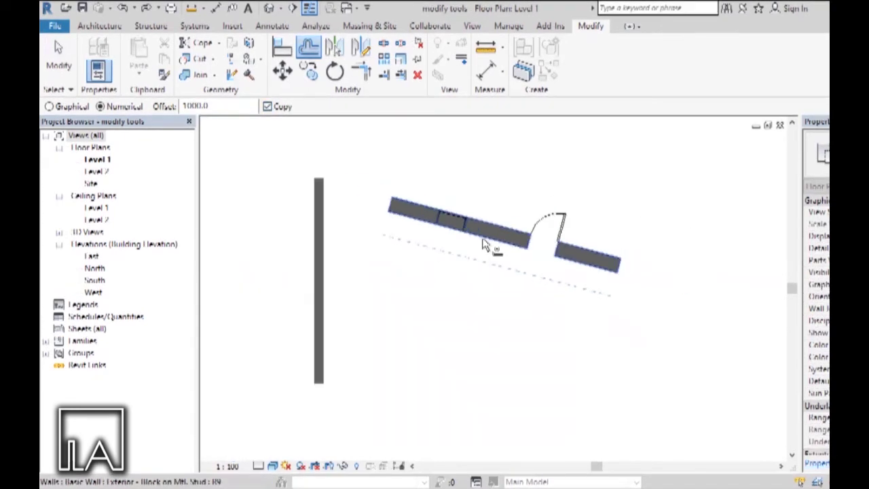
pyautogui.scroll(2, 488, 246)
pyautogui.click(492, 247)
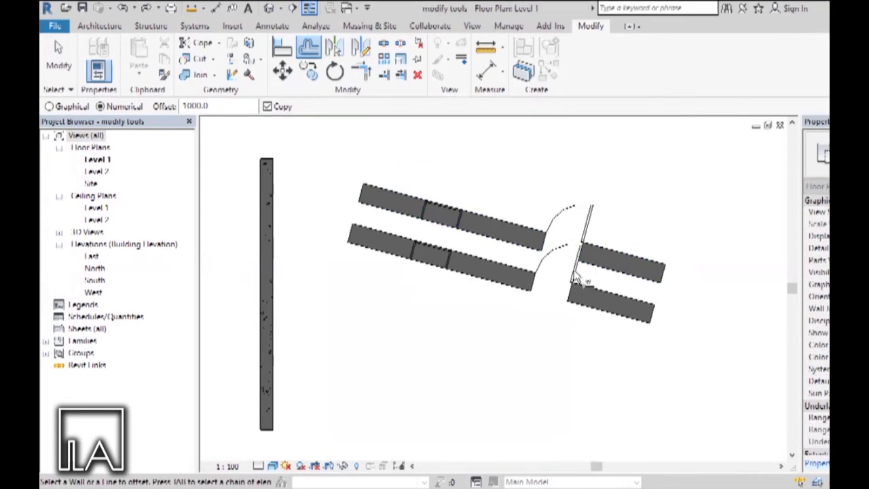
# Step: Set the numerical offset to 5000 and create a parallel copy of the upper slanted door wall on its upper side
pyautogui.scroll(-2, 460, 236)
pyautogui.scroll(2, 413, 217)
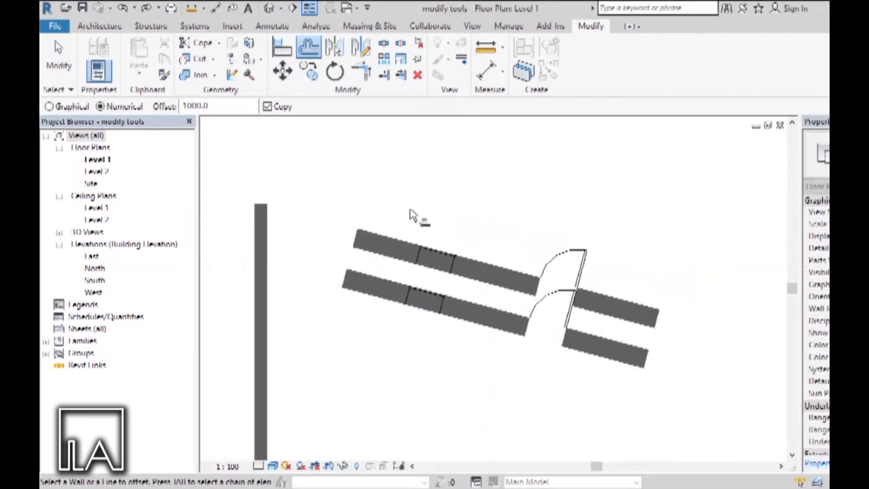
pyautogui.doubleClick(195, 106)
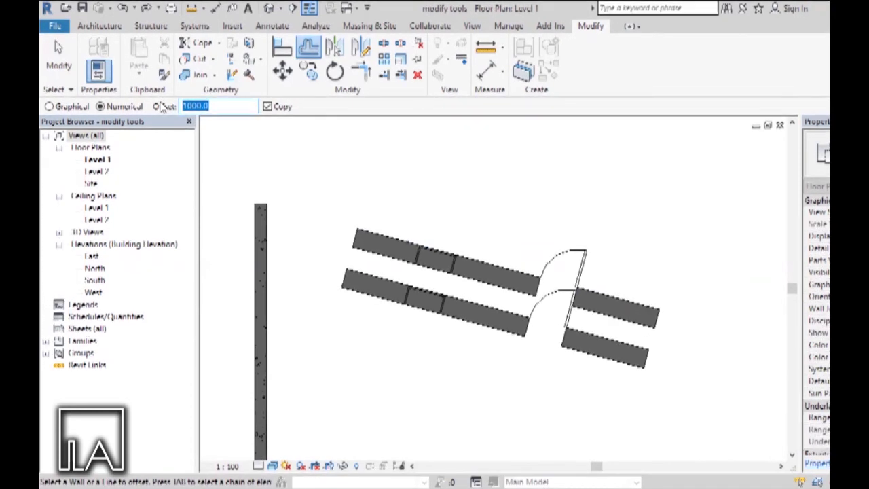
pyautogui.write('5')
pyautogui.write('00')
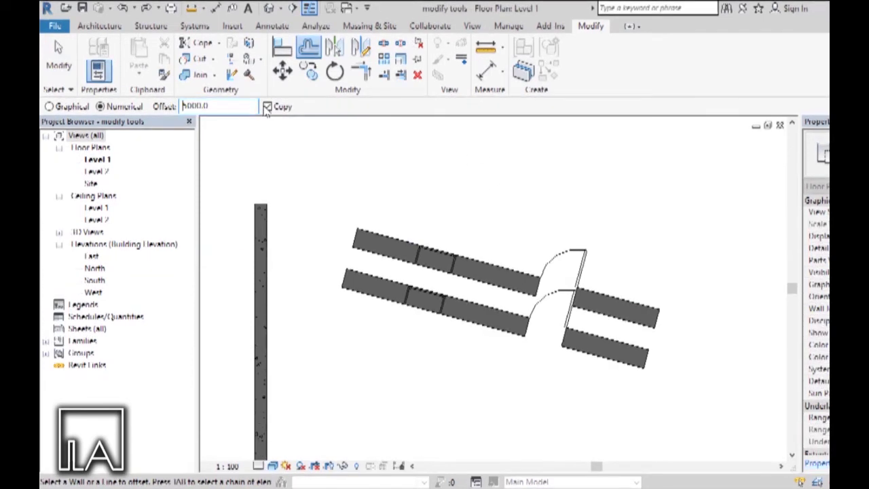
pyautogui.scroll(-4, 437, 250)
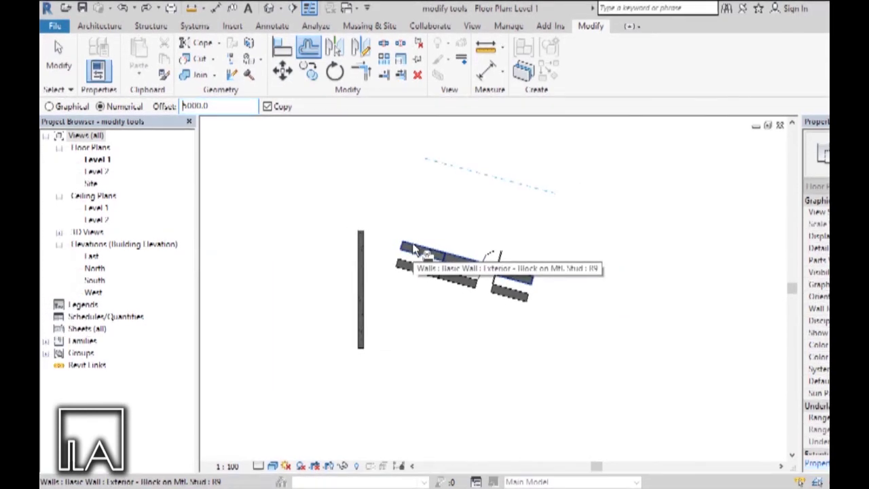
pyautogui.click(415, 249)
pyautogui.scroll(2, 467, 158)
pyautogui.scroll(3, 467, 158)
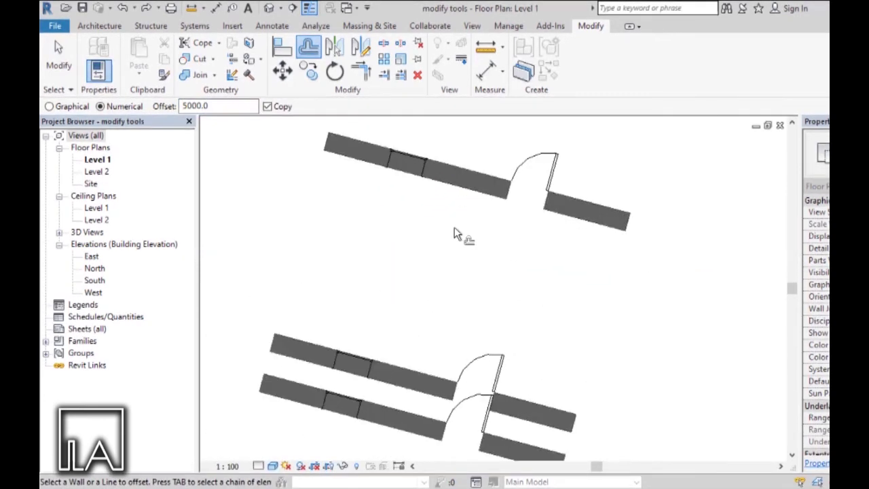
pyautogui.scroll(-2, 434, 240)
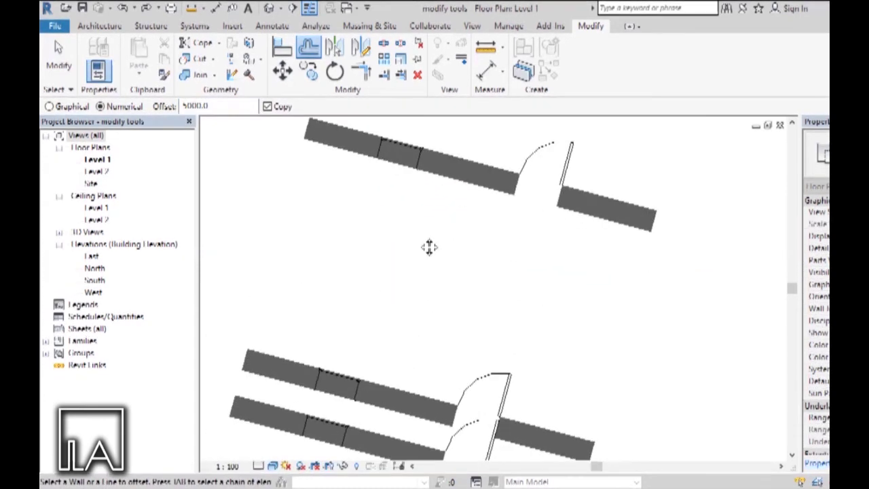
pyautogui.moveTo(441, 243); pyautogui.dragTo(440, 258, button='middle')
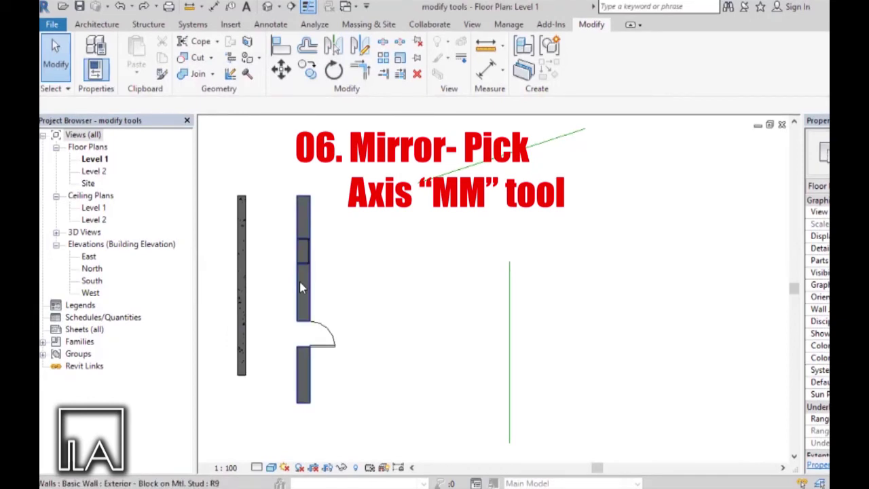
# Step: Mirror a copy of the vertical door wall across the existing vertical reference line using Mirror - Pick Axis
pyautogui.click(302, 288)
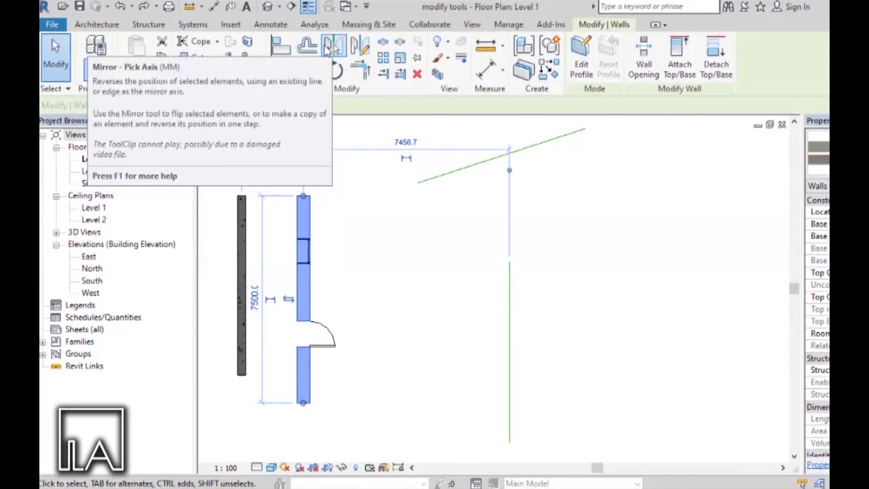
pyautogui.click(333, 46)
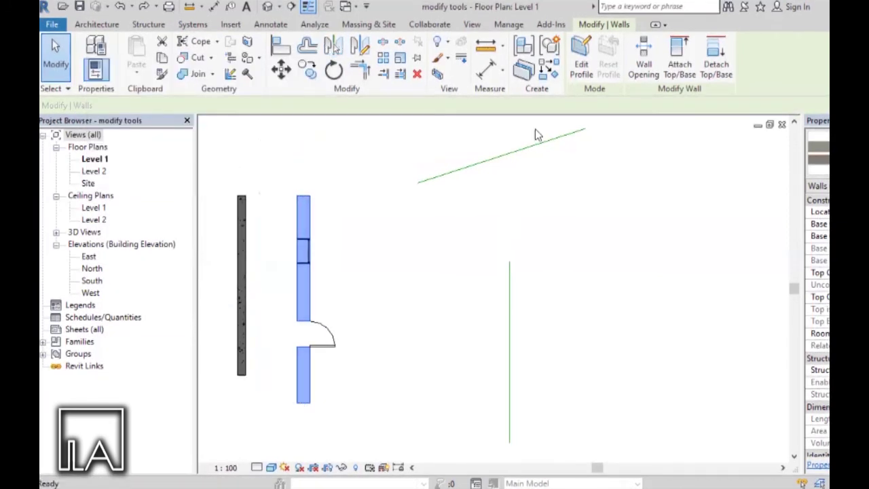
pyautogui.scroll(-2, 419, 266)
pyautogui.scroll(2, 422, 285)
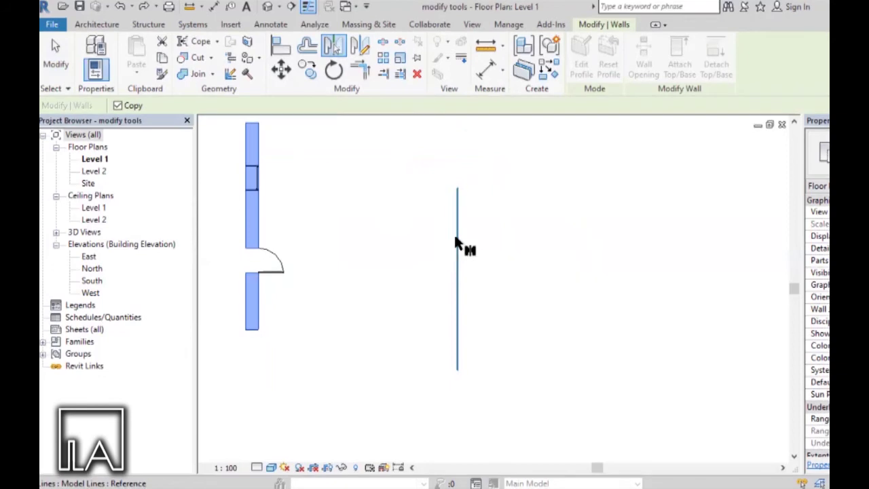
pyautogui.scroll(-3, 455, 243)
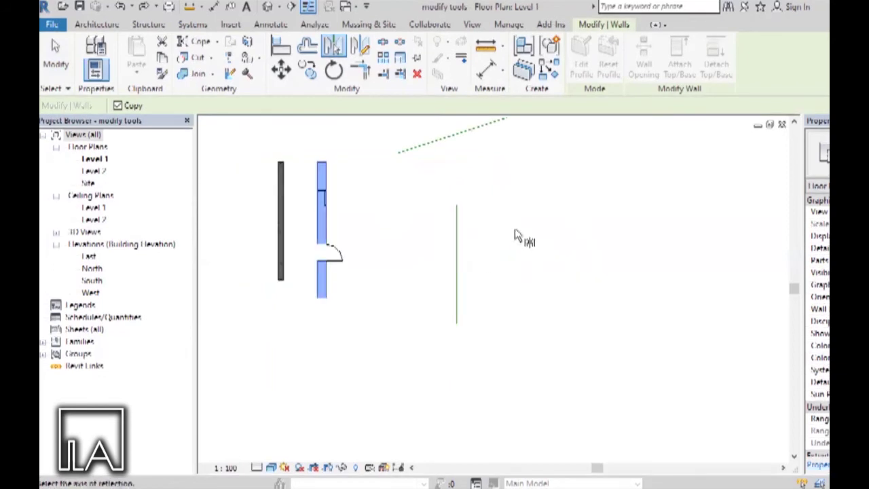
pyautogui.click(457, 248)
pyautogui.scroll(2, 522, 251)
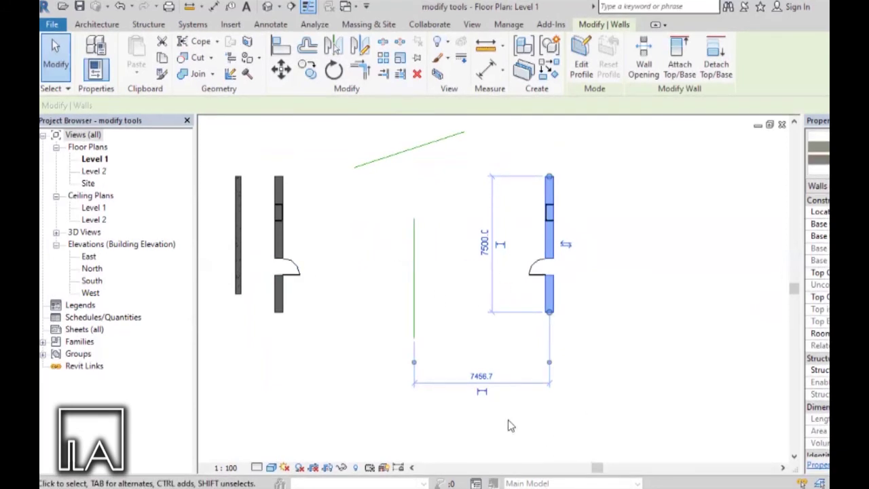
# Step: Set the mirrored wall's distance from the vertical reference line to 6000, then clear the selection
pyautogui.scroll(2, 478, 403)
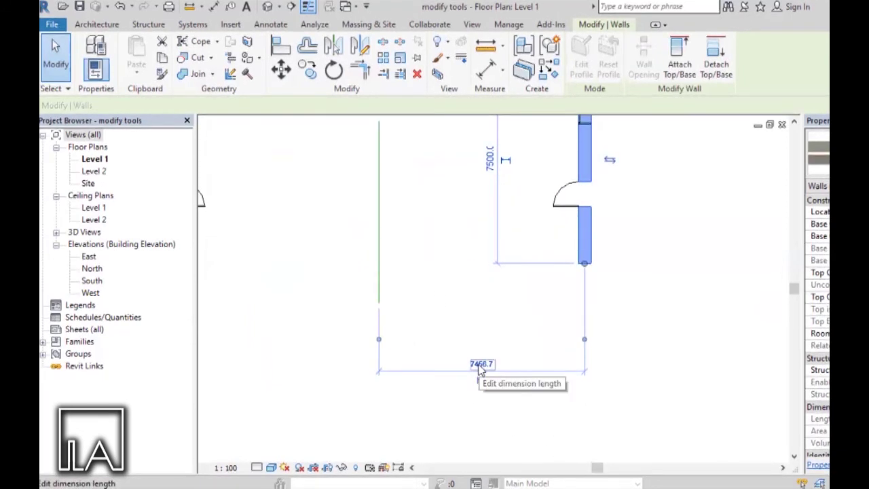
pyautogui.scroll(-1, 478, 368)
pyautogui.click(482, 367)
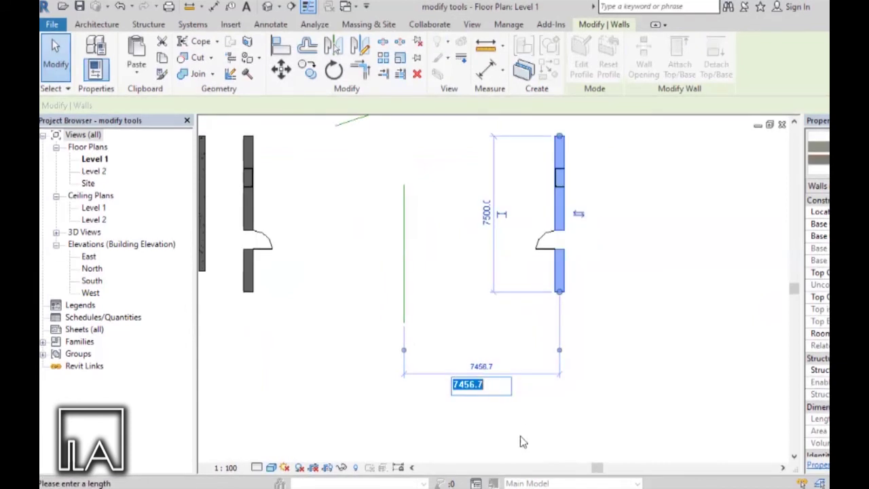
pyautogui.write('600')
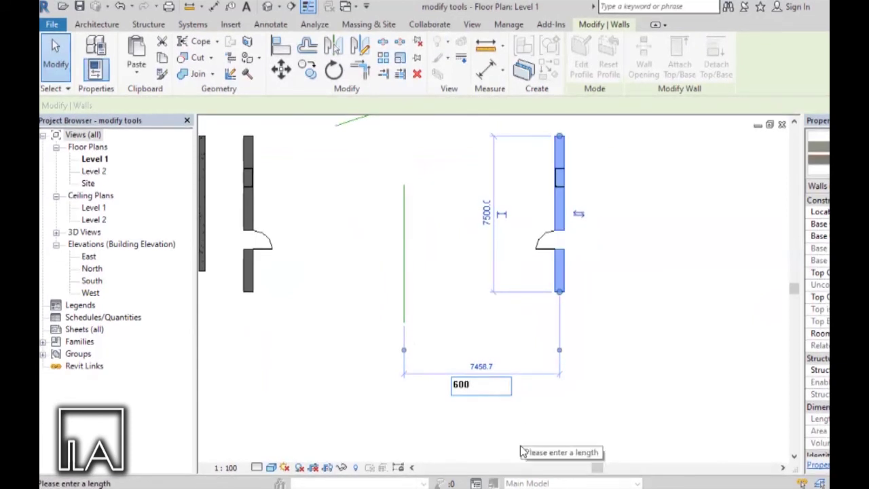
pyautogui.write('0')
pyautogui.press('Return')
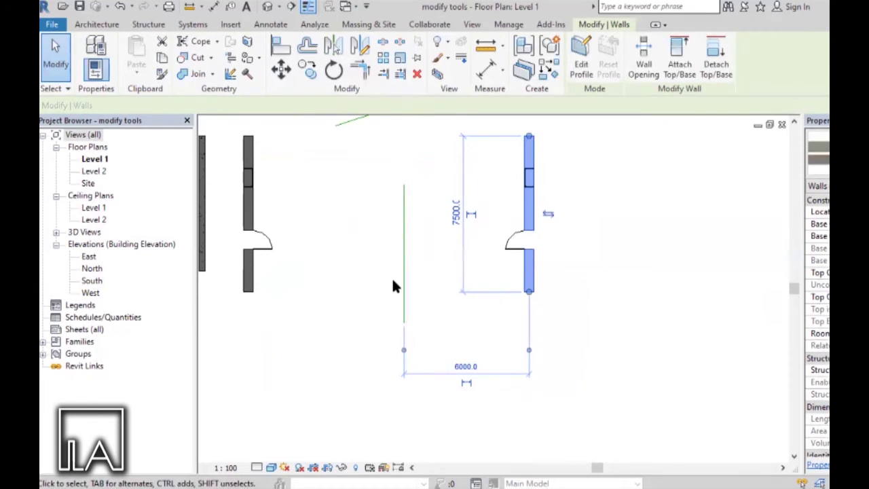
pyautogui.scroll(-1, 543, 348)
pyautogui.click(442, 262)
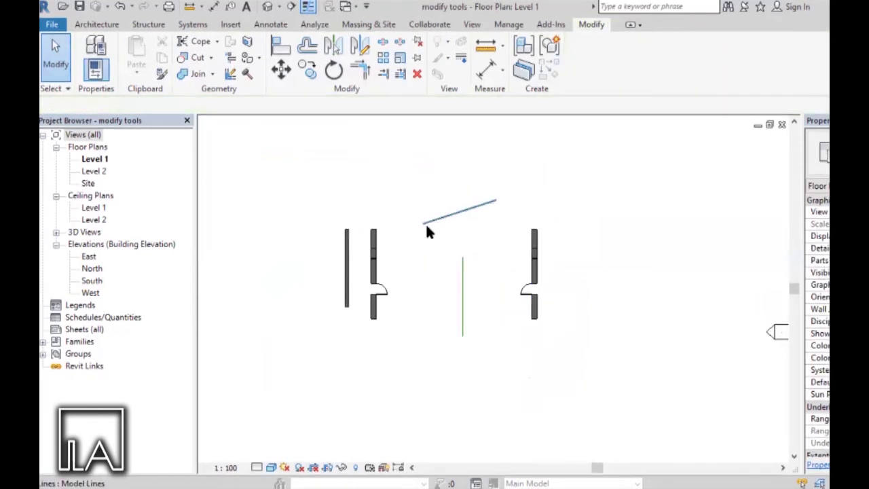
# Step: Mirror a copy of the original door wall about the slanted model line using Mirror - Pick Axis
pyautogui.scroll(2, 424, 195)
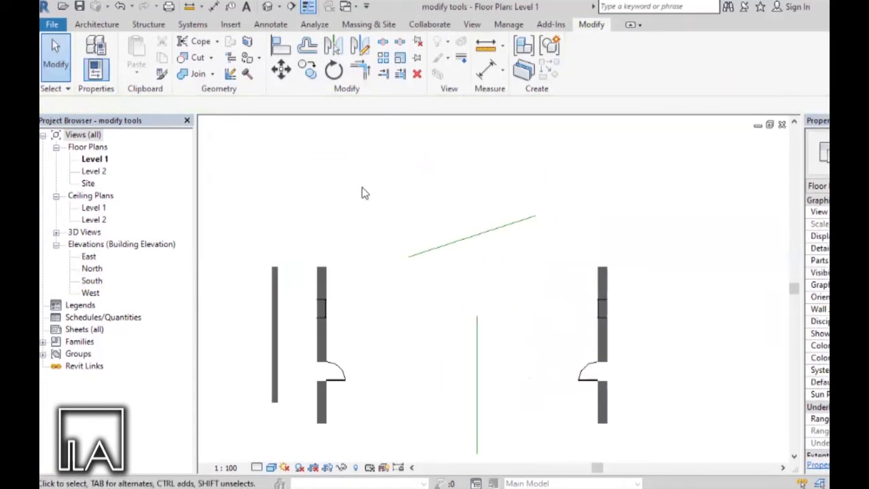
pyautogui.click(320, 284)
pyautogui.scroll(2, 320, 288)
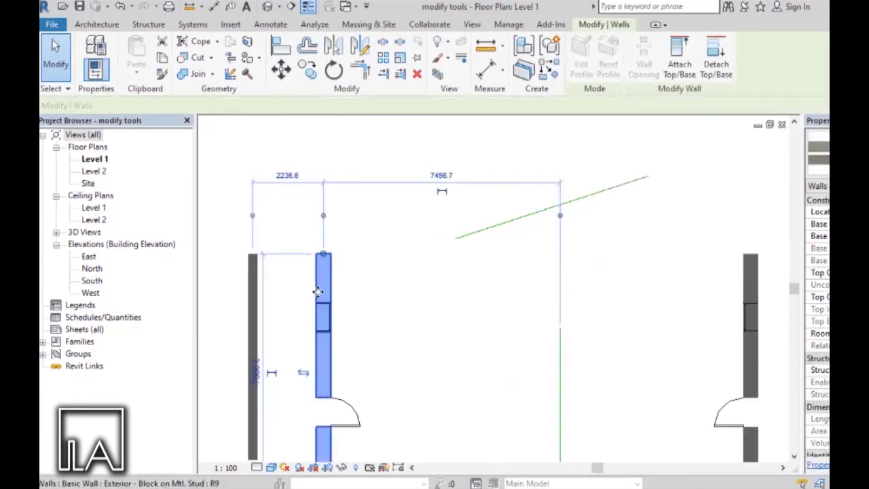
pyautogui.scroll(-1, 421, 265)
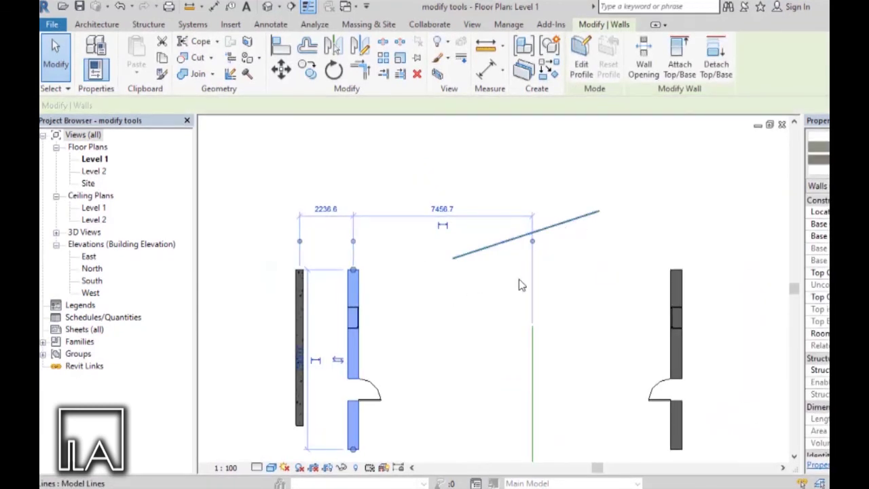
pyautogui.scroll(-1, 420, 292)
pyautogui.scroll(2, 373, 268)
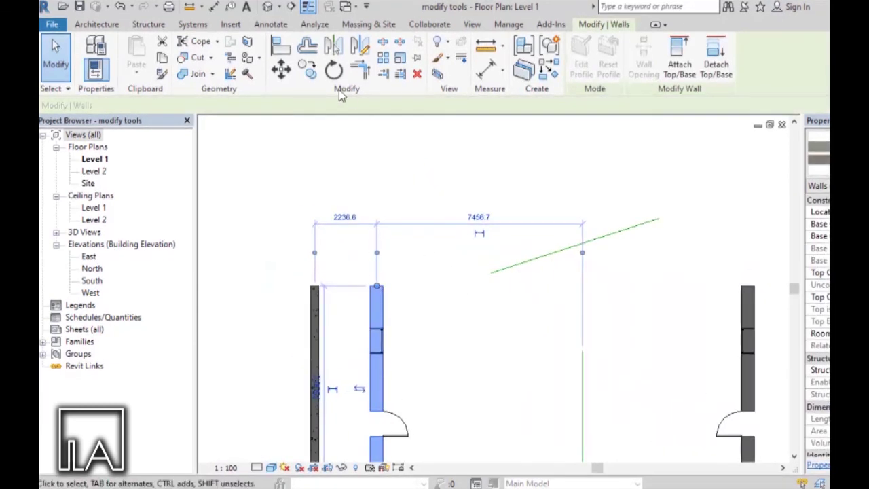
pyautogui.click(330, 53)
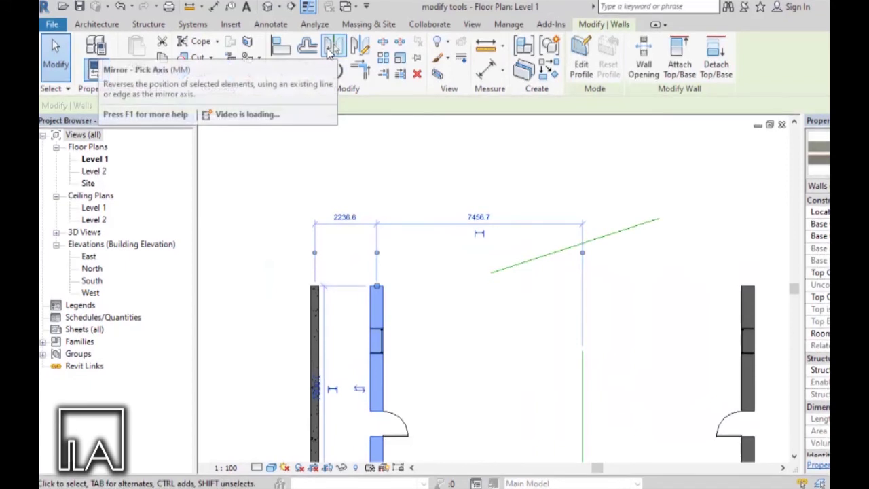
pyautogui.click(332, 53)
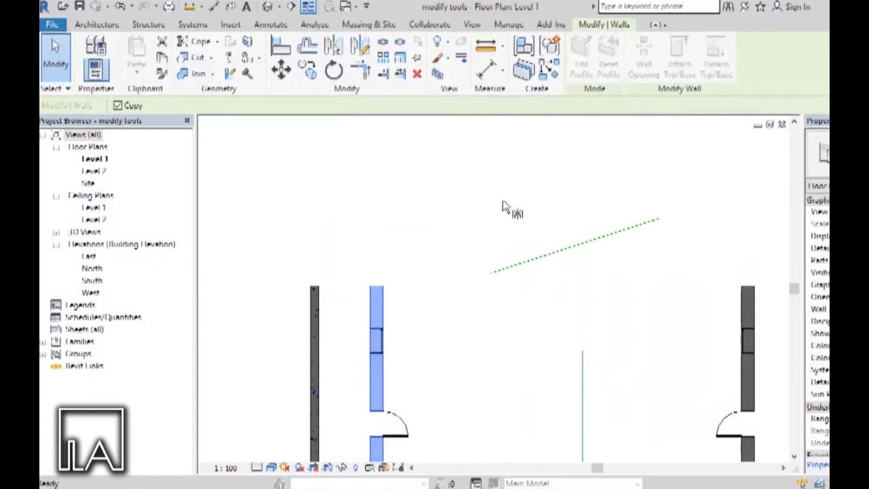
pyautogui.click(539, 259)
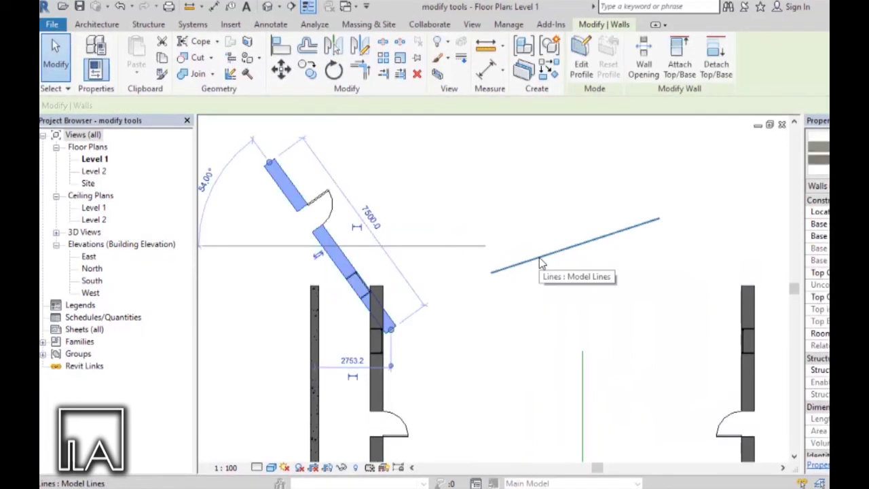
pyautogui.scroll(-1, 541, 262)
pyautogui.scroll(2, 516, 285)
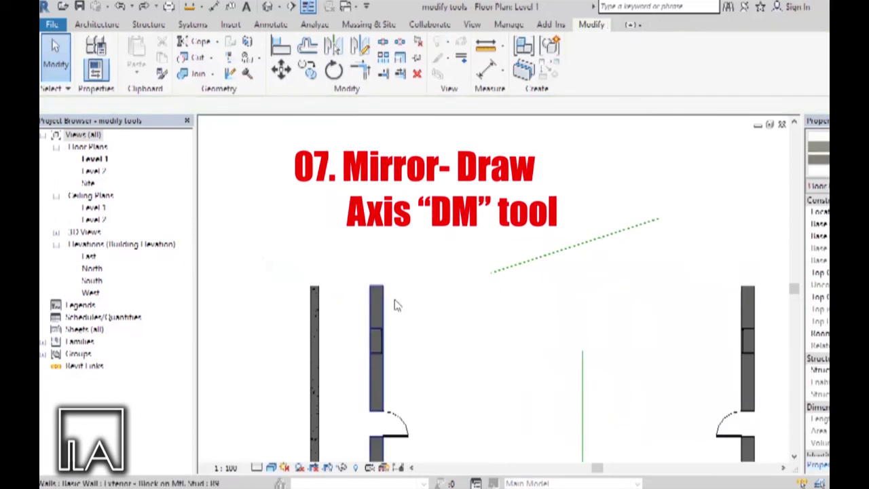
# Step: Mirror a copy of the original door wall about a horizontal axis drawn below it, leaving a gap of about 9750 between both walls
pyautogui.scroll(-2, 445, 305)
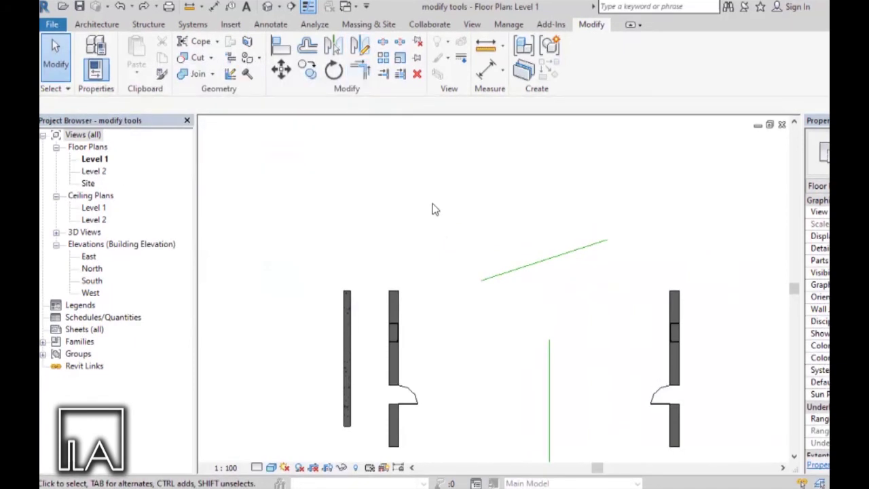
pyautogui.scroll(-1, 432, 208)
pyautogui.scroll(3, 407, 307)
pyautogui.scroll(-3, 402, 242)
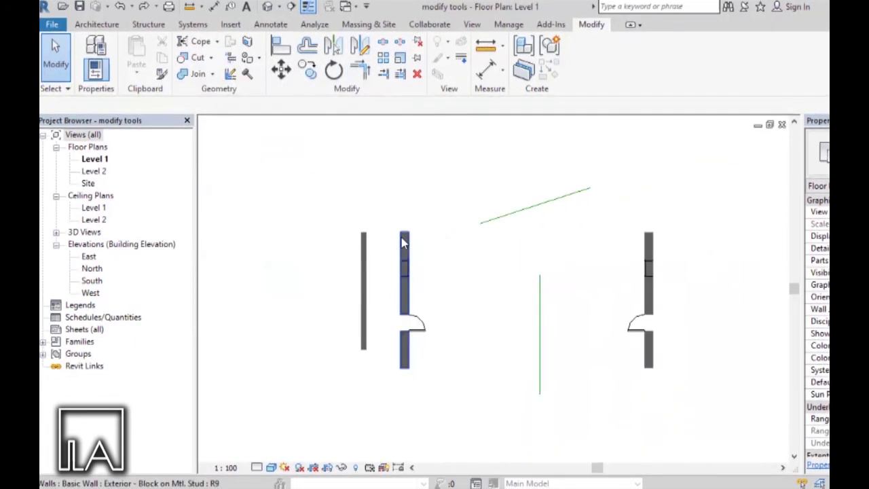
pyautogui.click(403, 245)
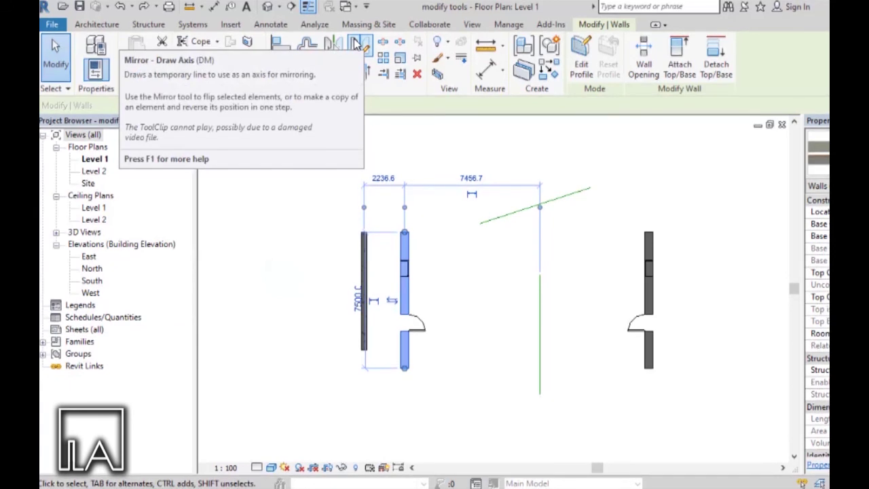
pyautogui.click(358, 45)
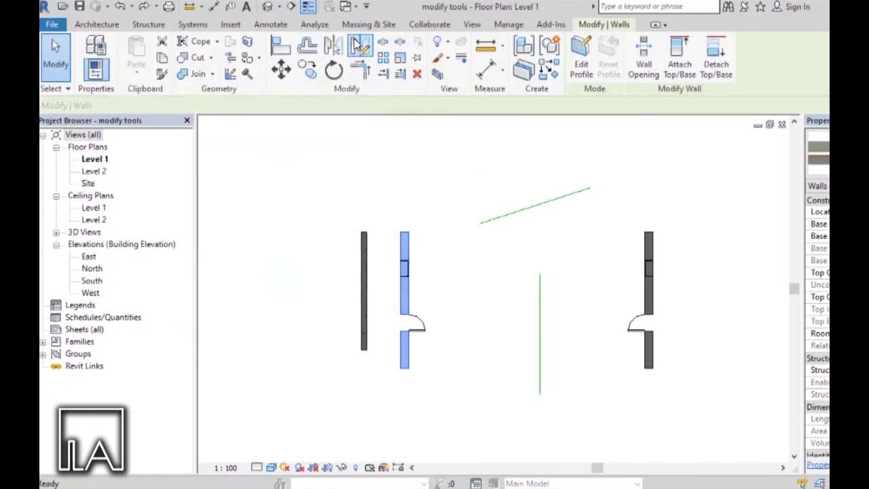
pyautogui.scroll(2, 471, 227)
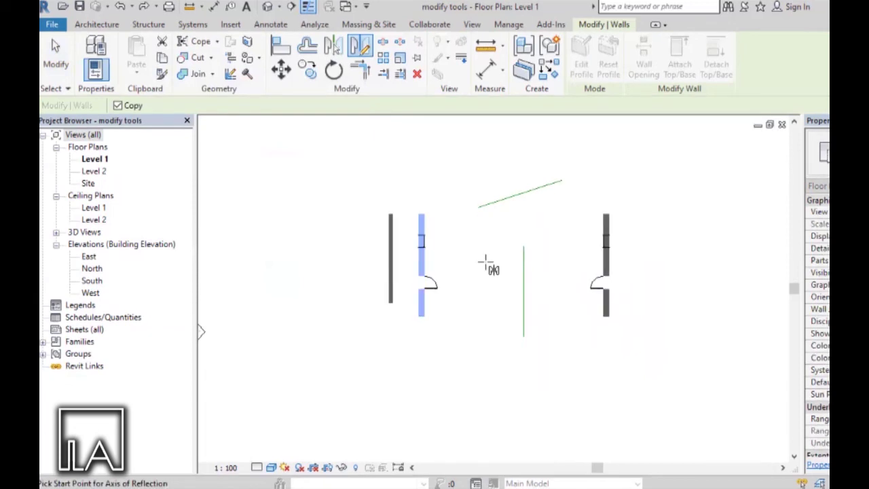
pyautogui.scroll(-2, 428, 157)
pyautogui.scroll(2, 407, 337)
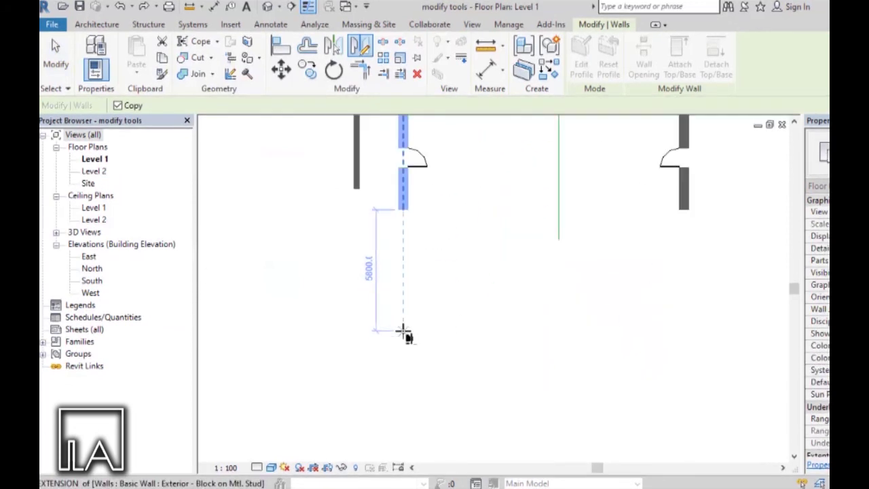
pyautogui.scroll(-1, 405, 322)
pyautogui.scroll(-1, 411, 329)
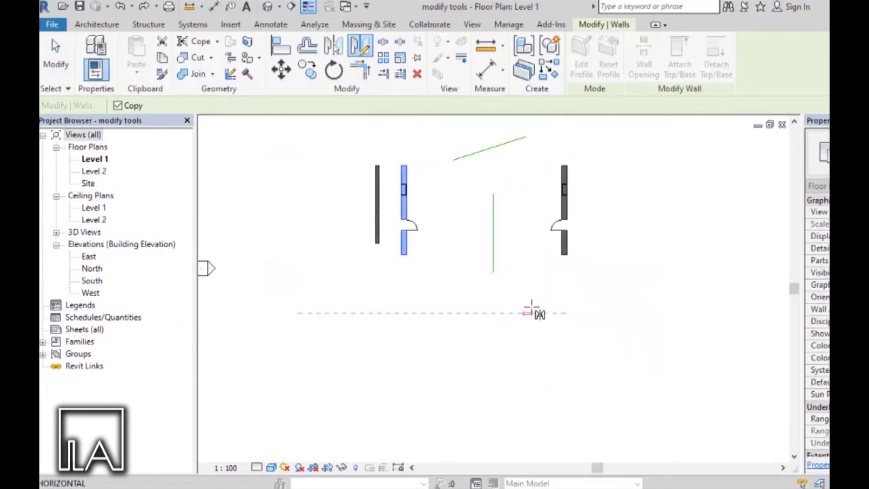
pyautogui.click(538, 306)
pyautogui.scroll(2, 414, 354)
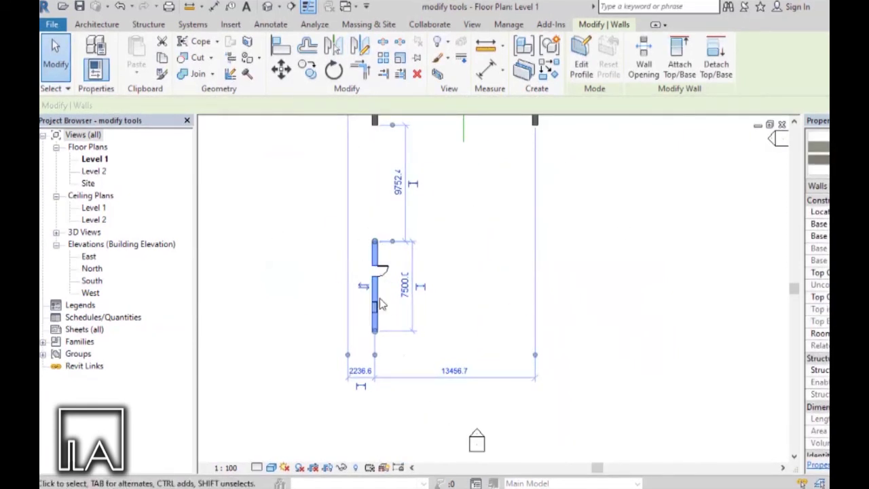
pyautogui.scroll(-1, 366, 285)
pyautogui.scroll(1, 353, 272)
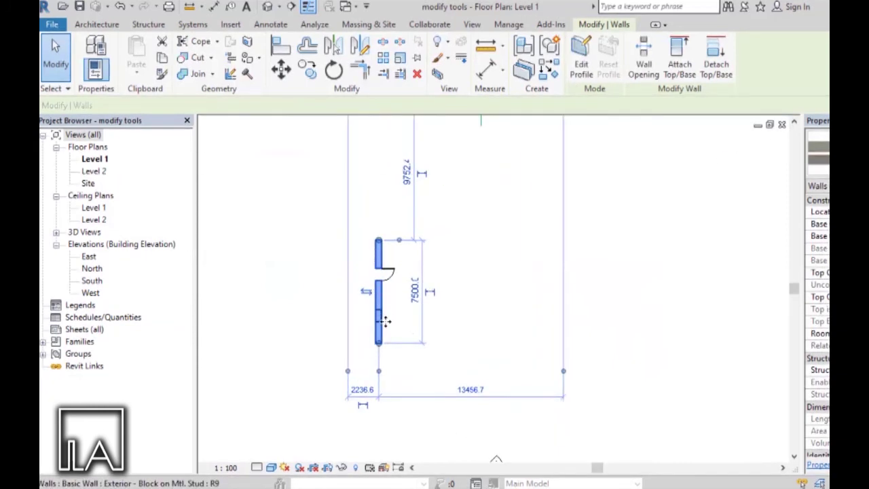
pyautogui.scroll(-1, 333, 248)
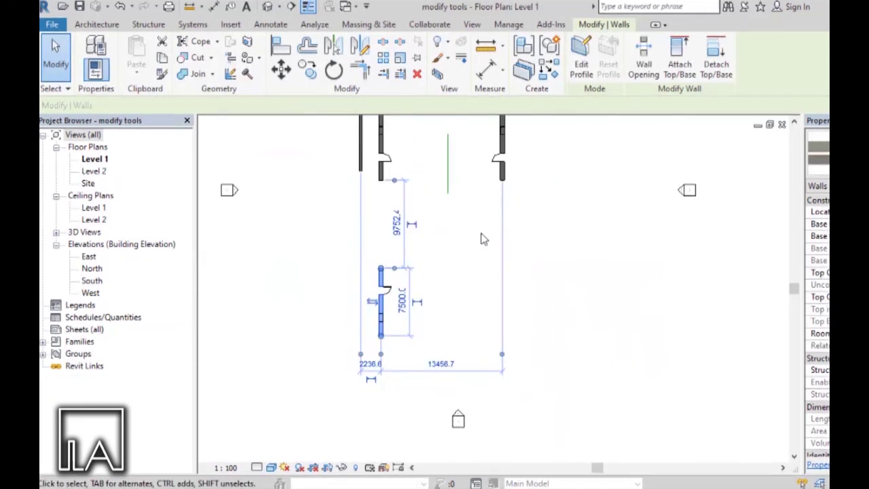
# Step: Mirror a copy of the lower door wall about a freely drawn diagonal axis beside it, placing the copy about 4° off horizontal
pyautogui.scroll(1, 453, 270)
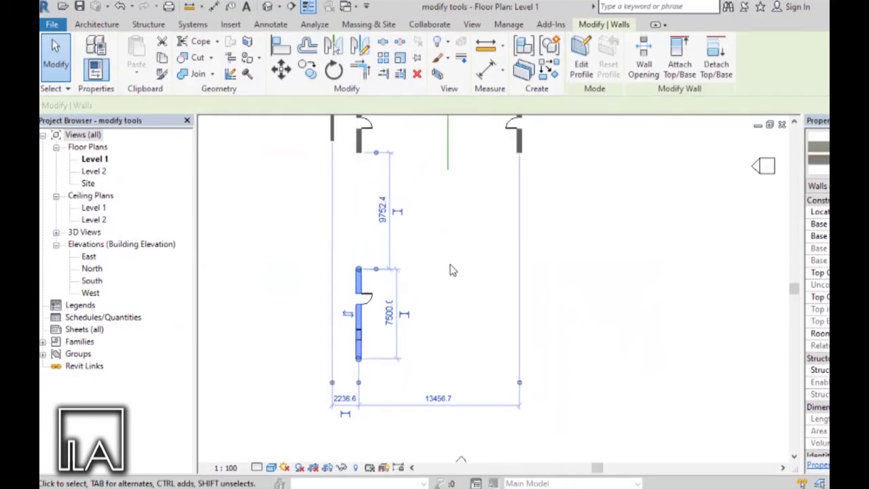
pyautogui.click(466, 306)
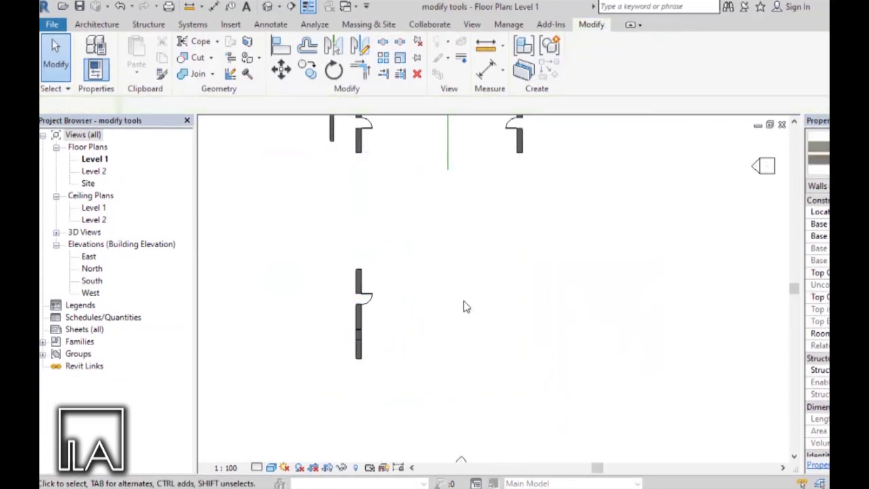
pyautogui.click(359, 285)
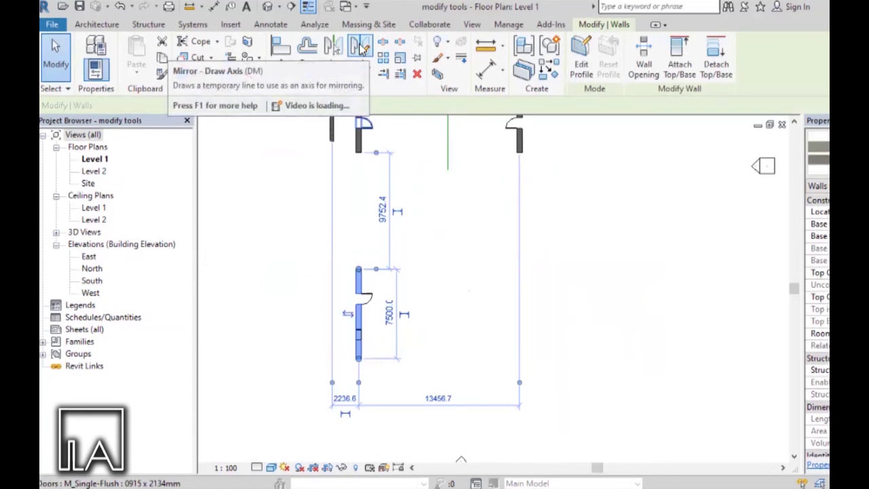
pyautogui.click(365, 50)
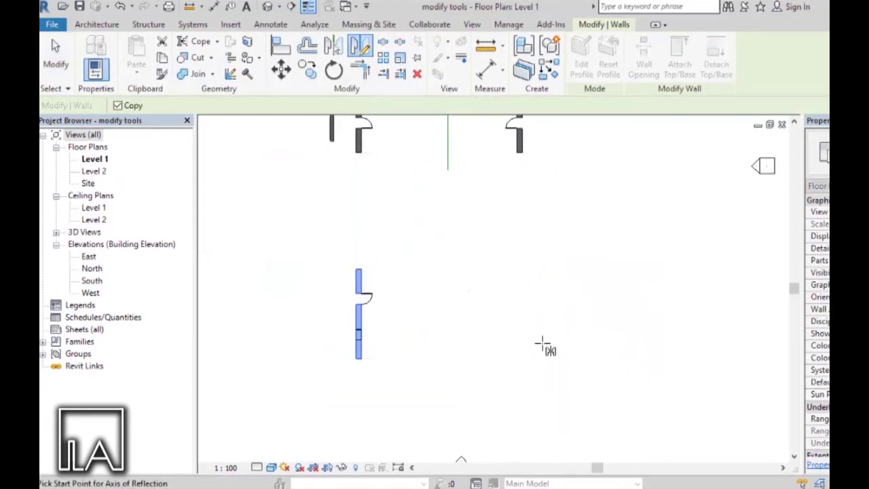
pyautogui.scroll(2, 543, 346)
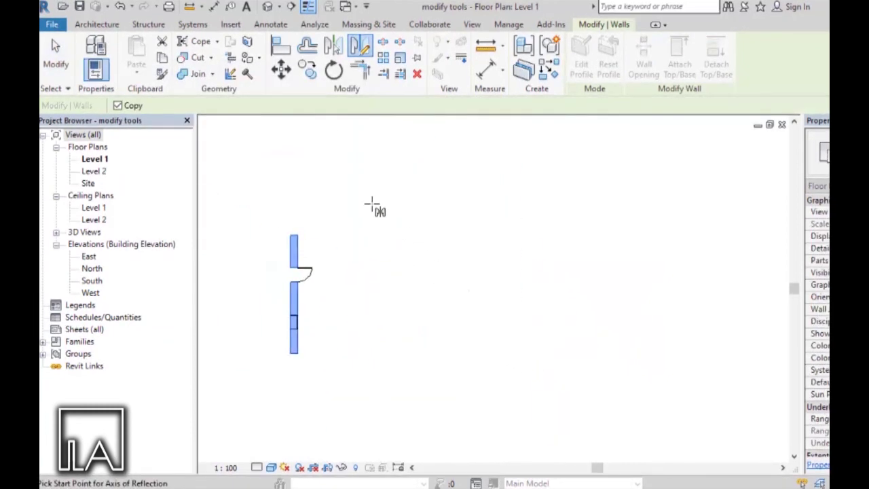
pyautogui.click(556, 405)
pyautogui.scroll(-2, 438, 341)
pyautogui.scroll(2, 417, 224)
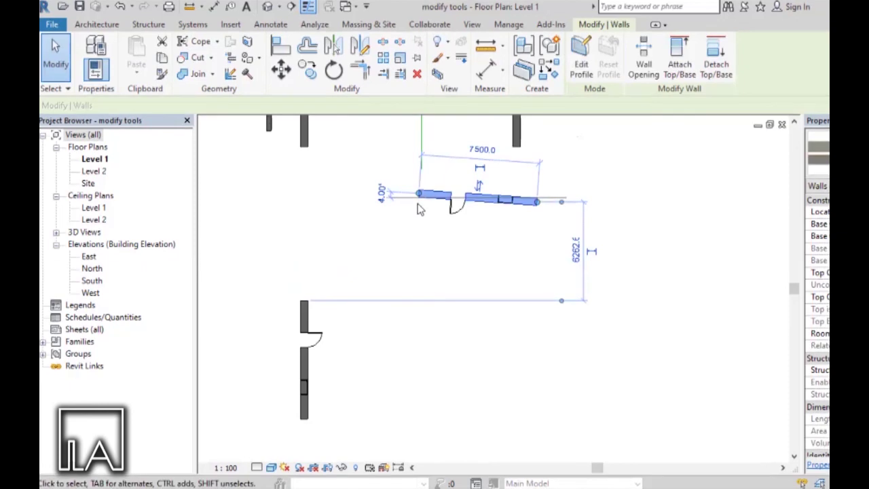
pyautogui.scroll(2, 420, 207)
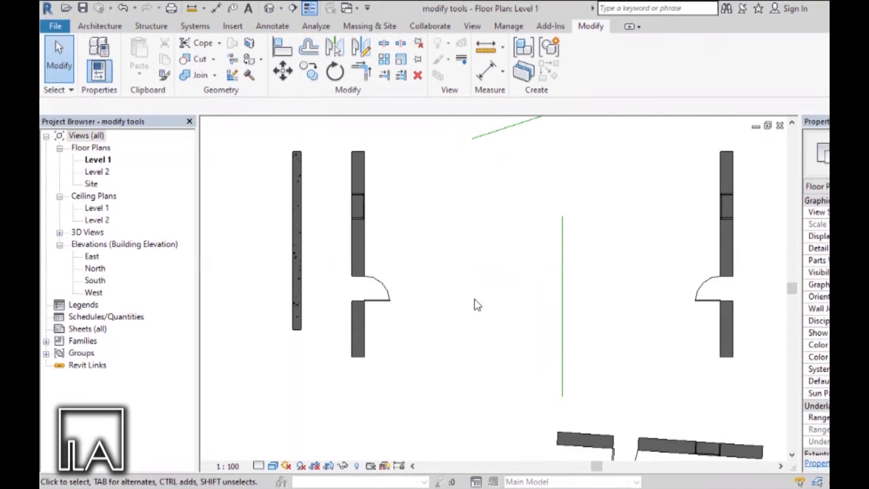
pyautogui.scroll(-1, 477, 304)
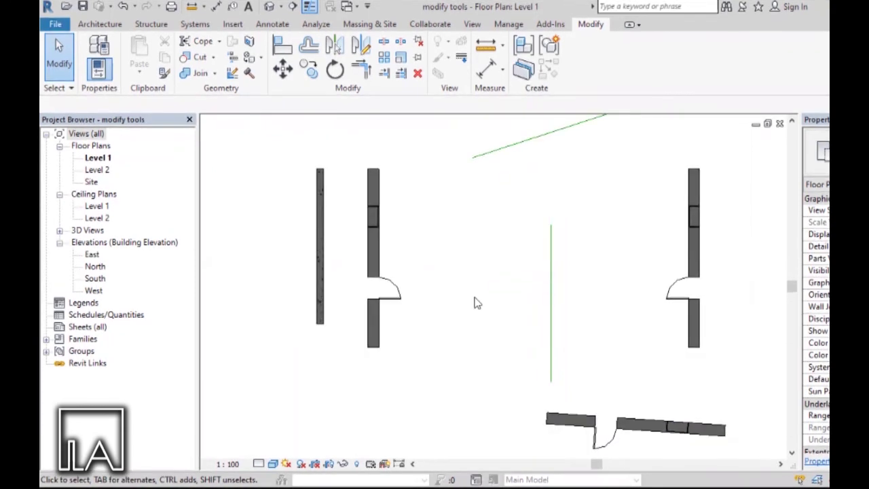
pyautogui.scroll(1, 477, 303)
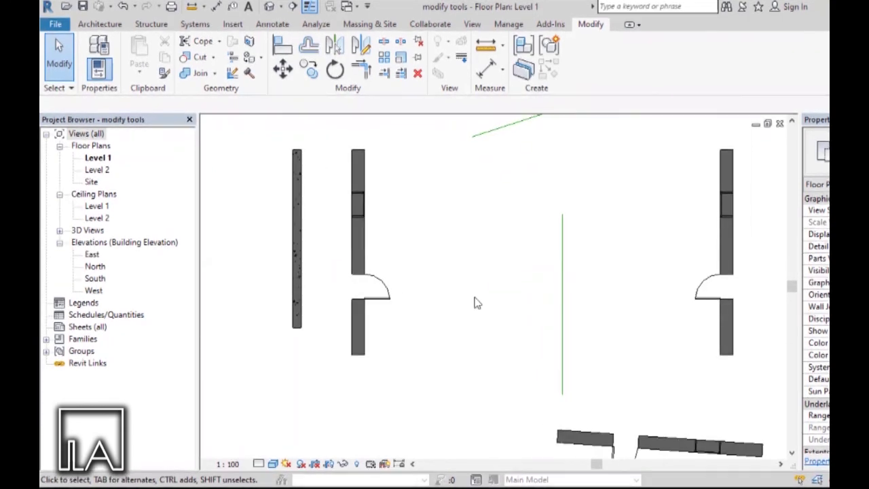